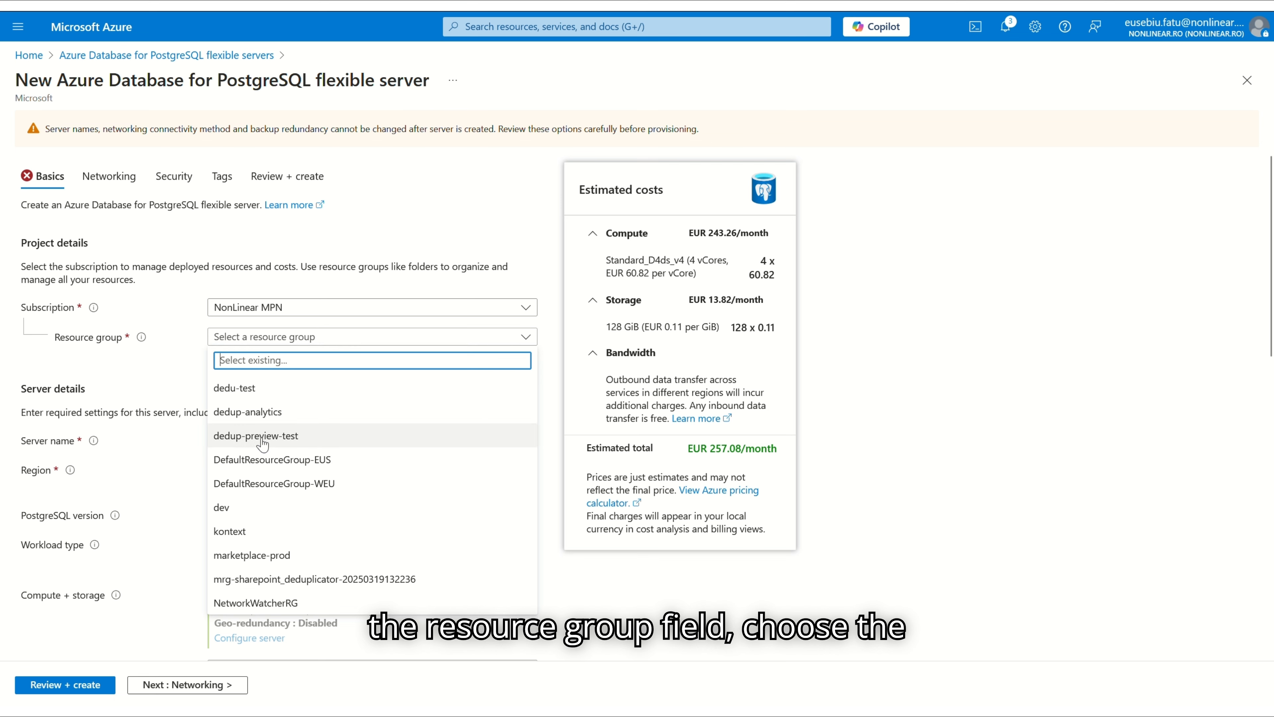
# Place the server in resource group dedup-preview-test, name it dedupdb, and set region West US
pyautogui.click(279, 435)
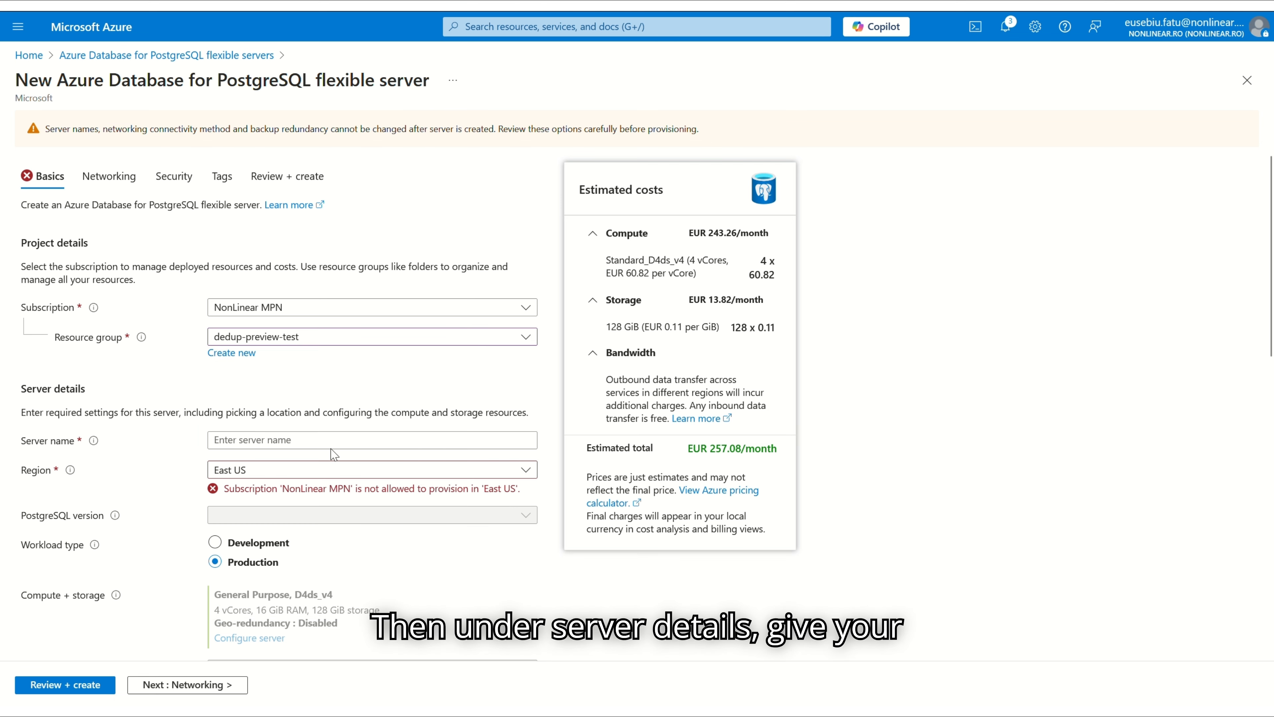
pyautogui.click(354, 441)
pyautogui.write('dedup')
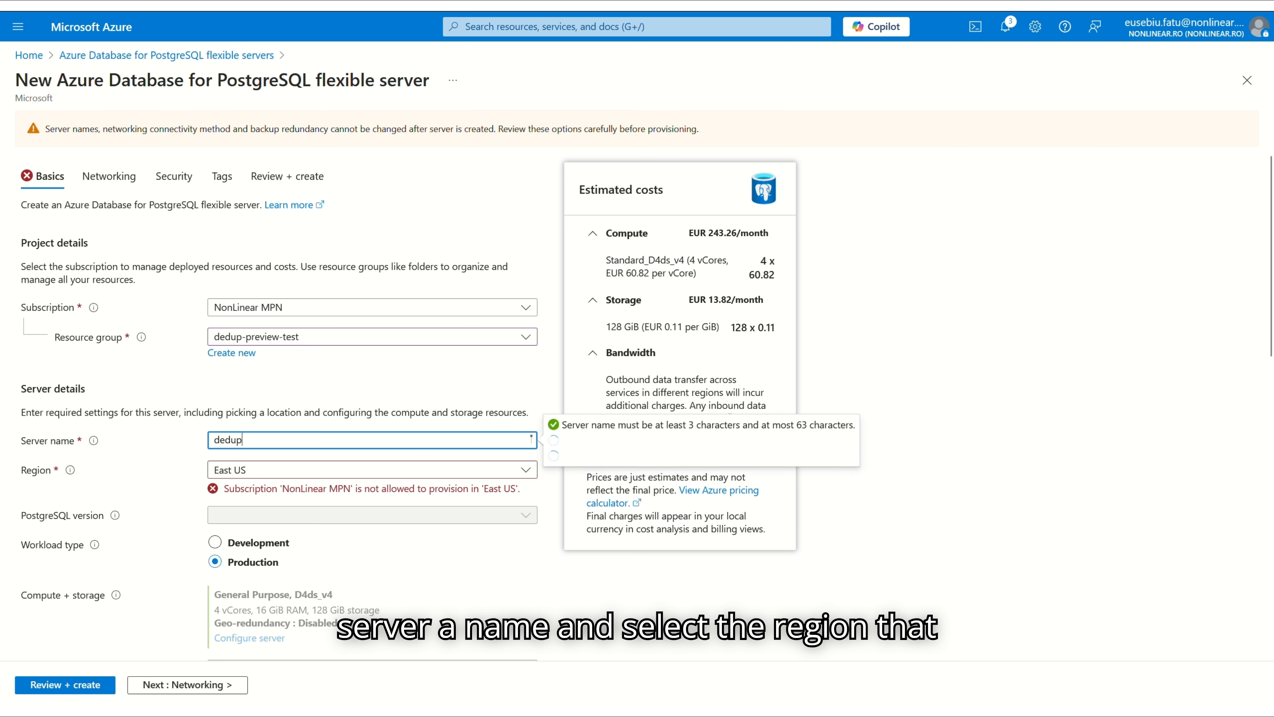
pyautogui.write('db')
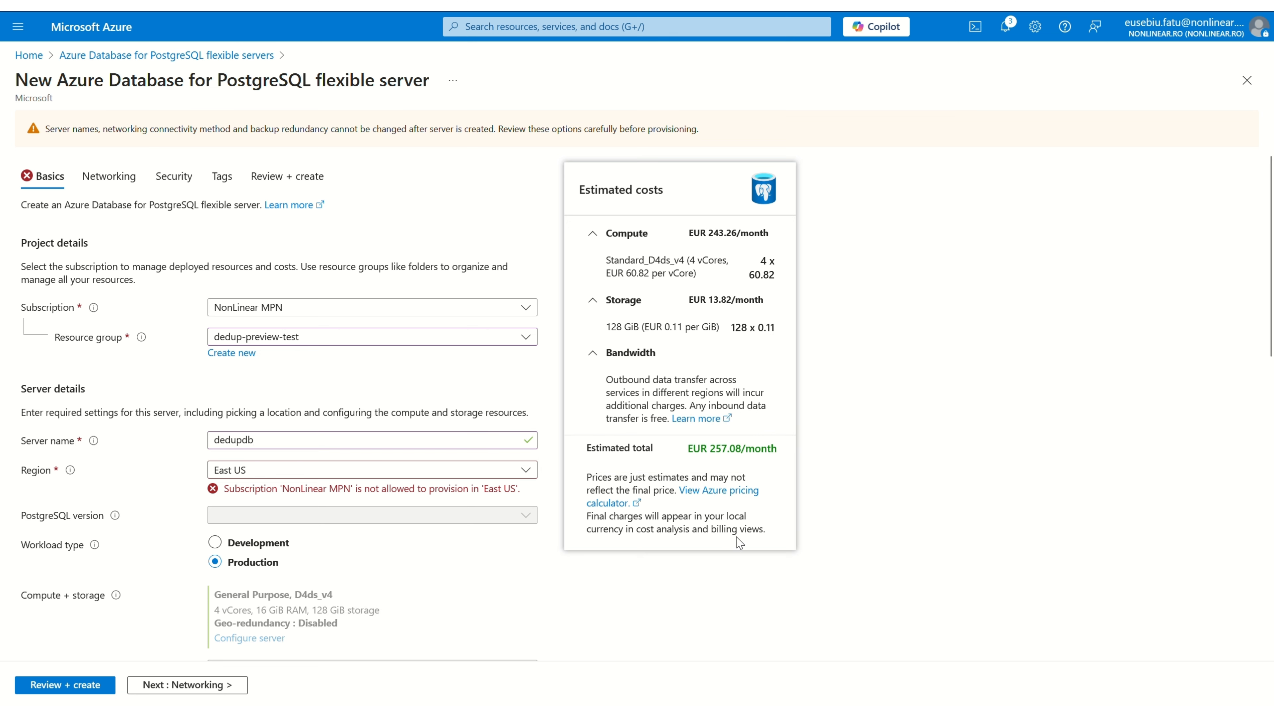
pyautogui.click(426, 469)
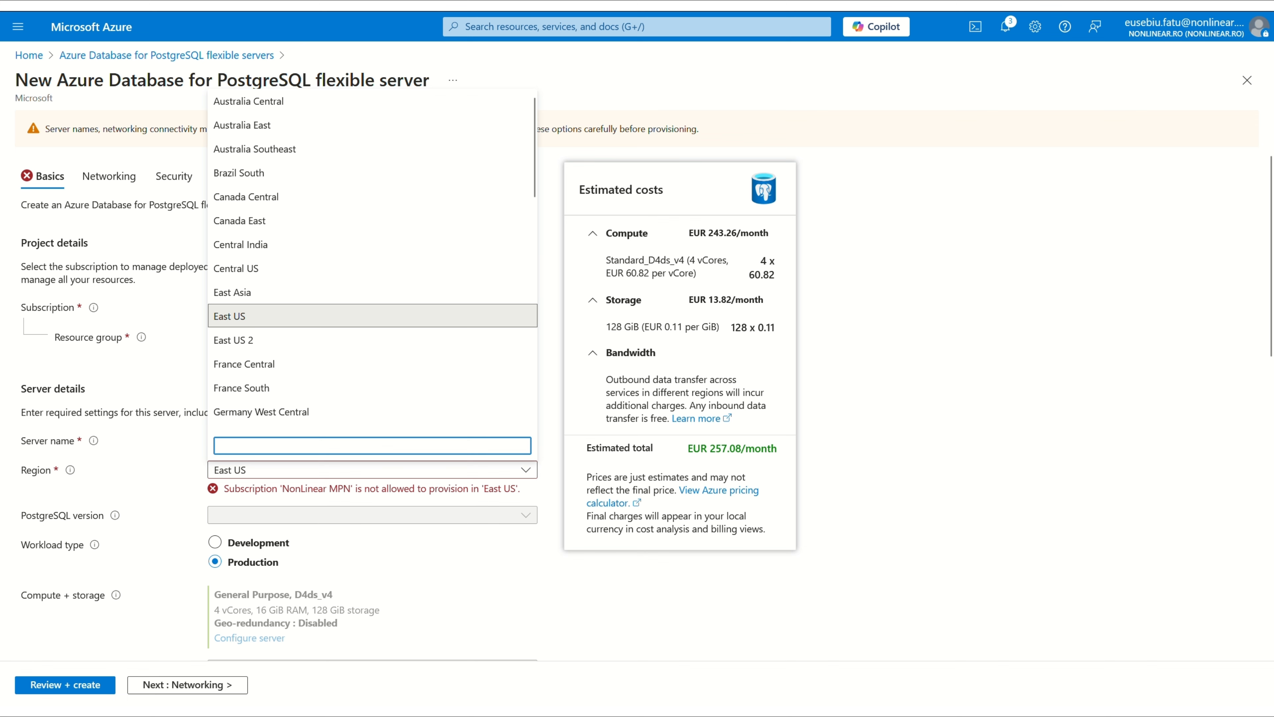
pyautogui.write('west')
pyautogui.click(232, 375)
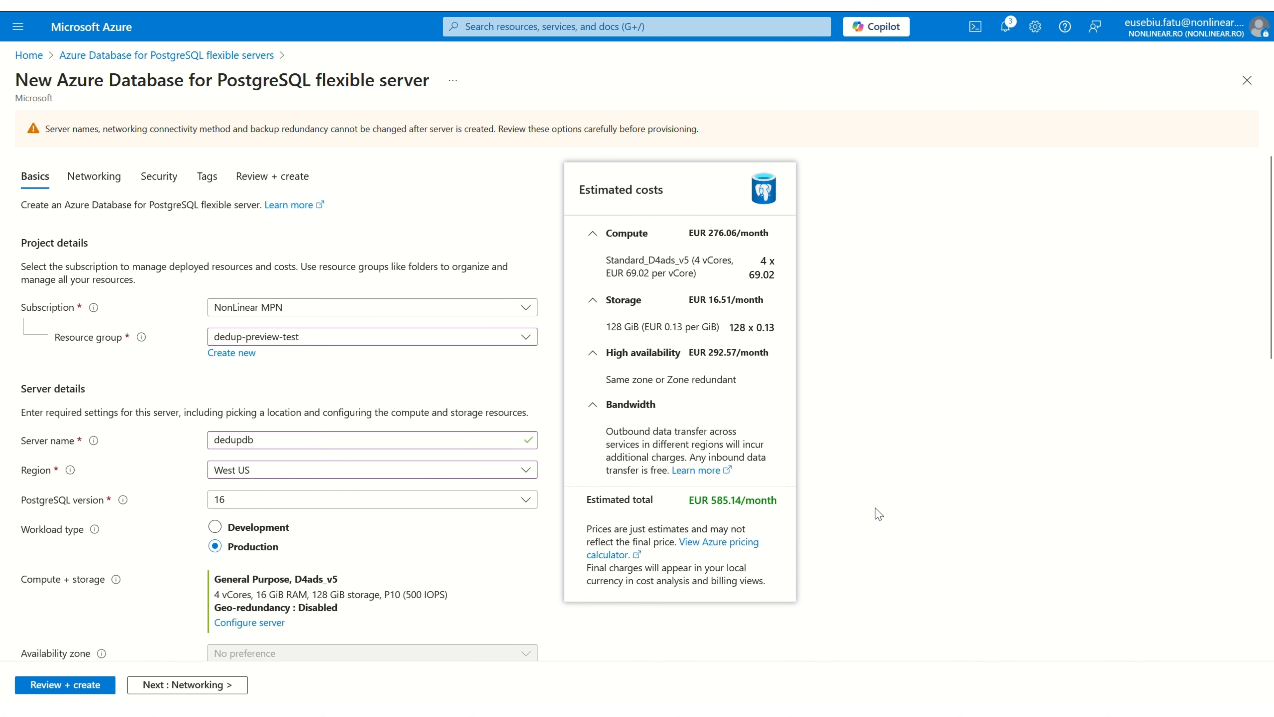
pyautogui.scroll(-5, 878, 513)
pyautogui.scroll(3, 149, 315)
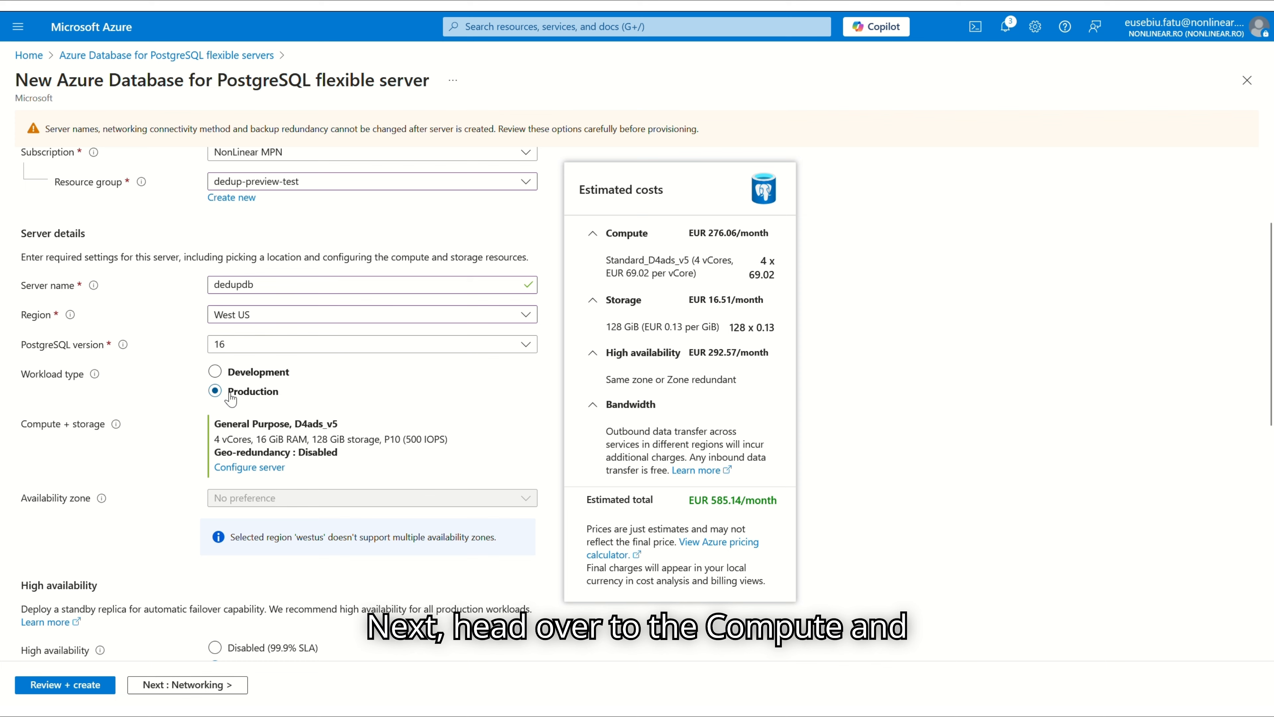
# Switch compute to Burstable Standard_B2s and save, bringing the estimate to EUR 76.64/month
pyautogui.click(248, 468)
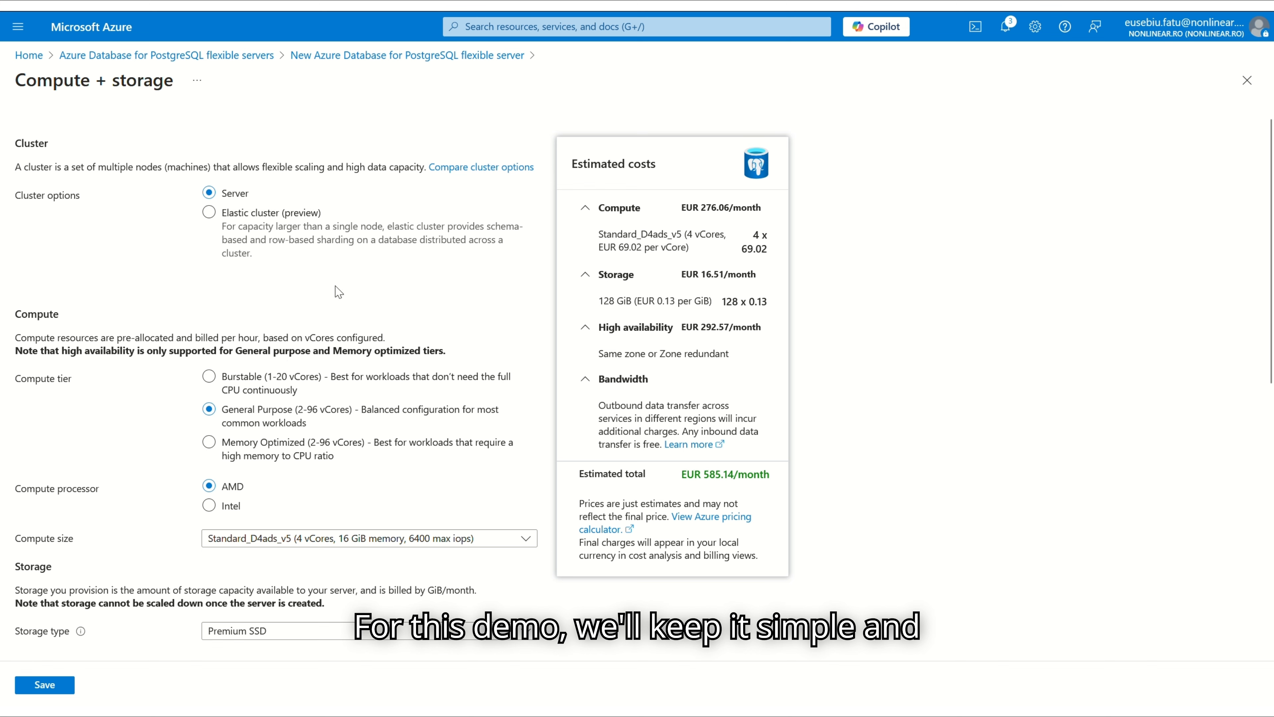
pyautogui.click(210, 377)
pyautogui.scroll(-3, 186, 526)
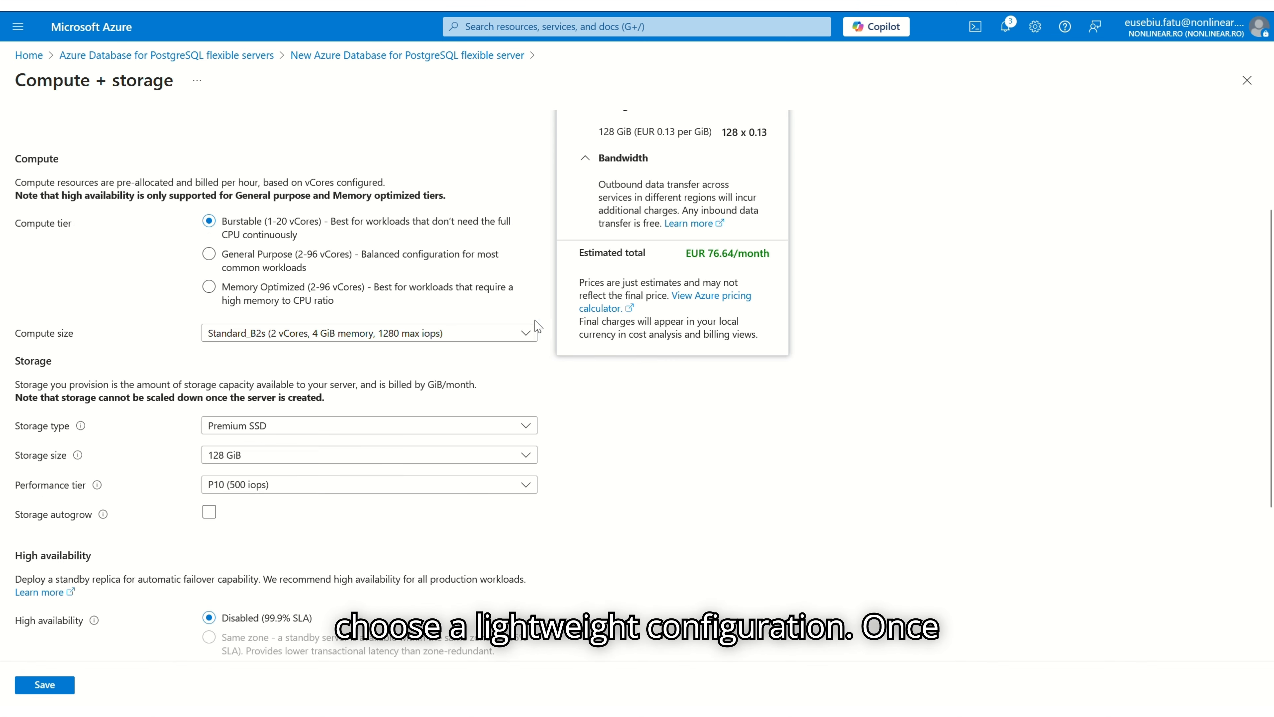
pyautogui.scroll(-3, 185, 525)
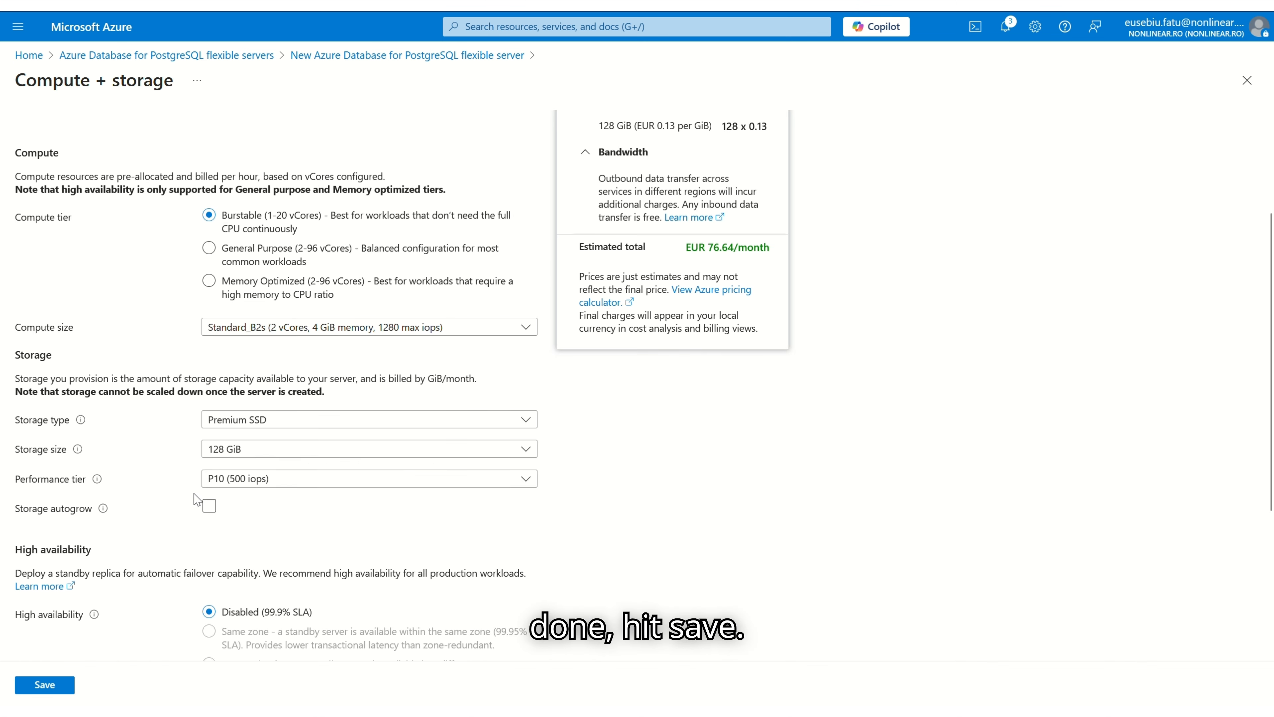
pyautogui.scroll(-5, 150, 552)
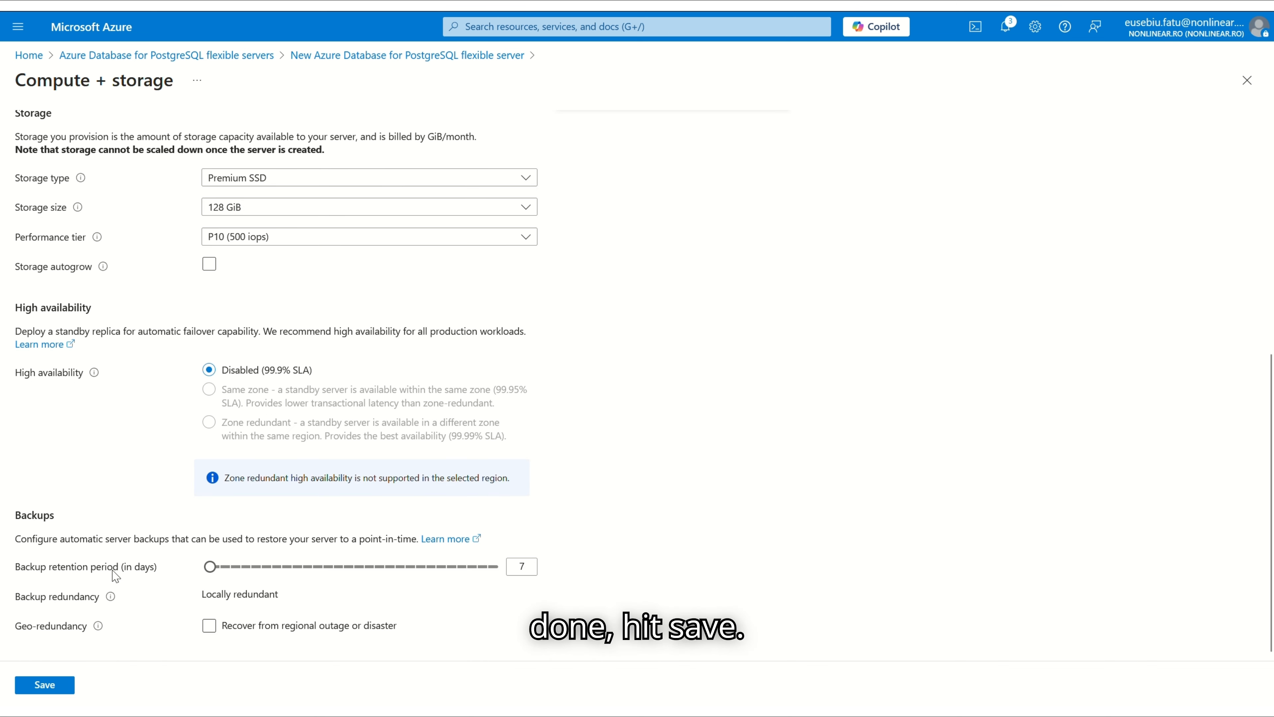
pyautogui.click(45, 685)
# Search for the signed-in user and select them as the server's Microsoft Entra administrator
pyautogui.scroll(-2, 351, 424)
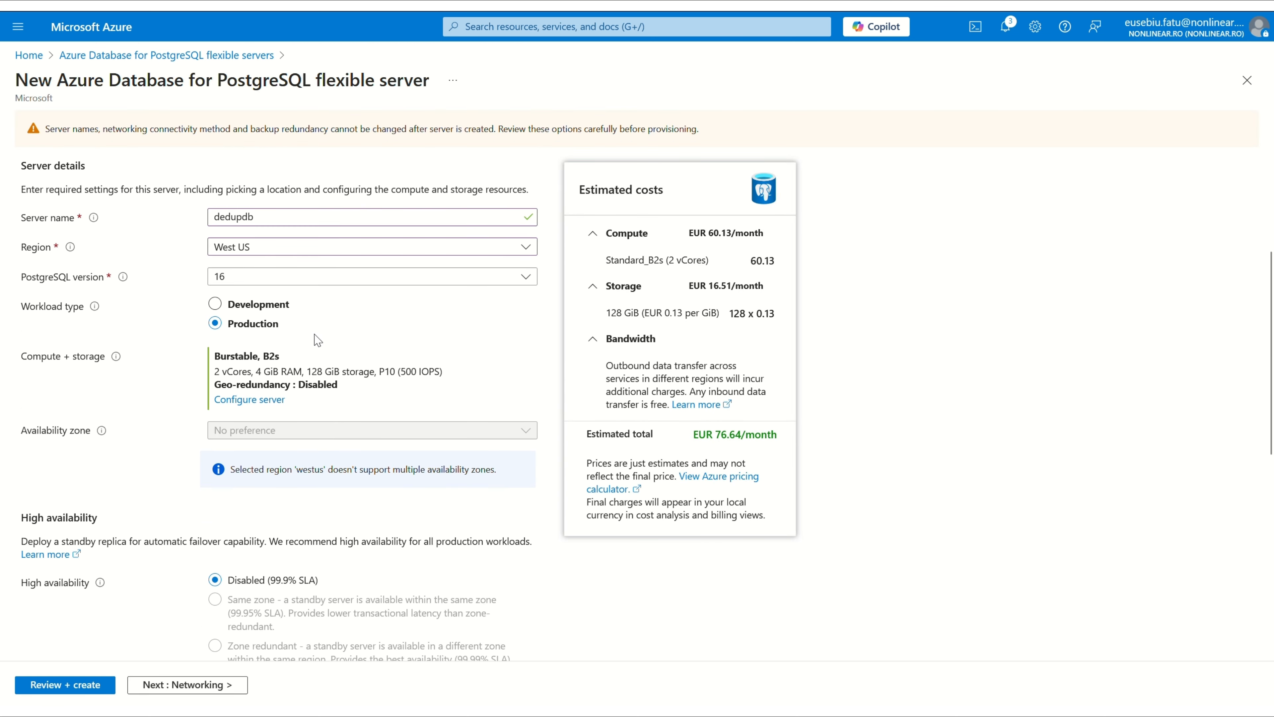
pyautogui.scroll(-8, 273, 447)
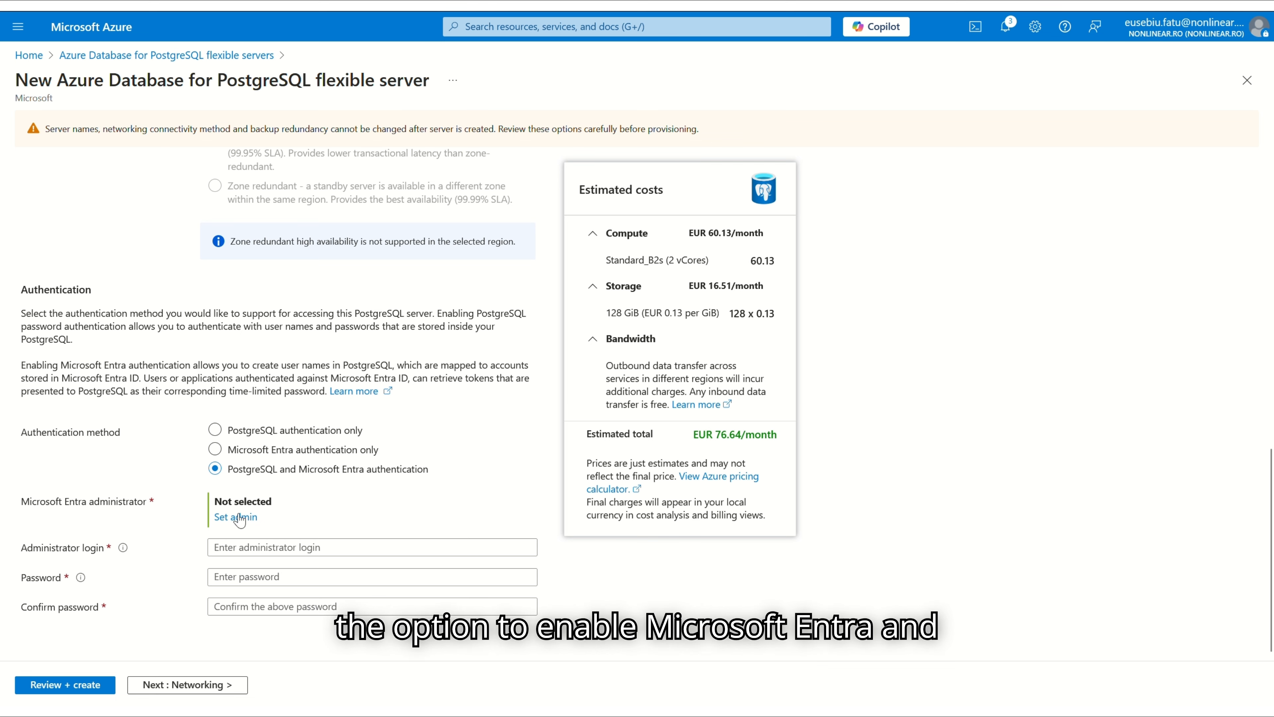
pyautogui.click(227, 517)
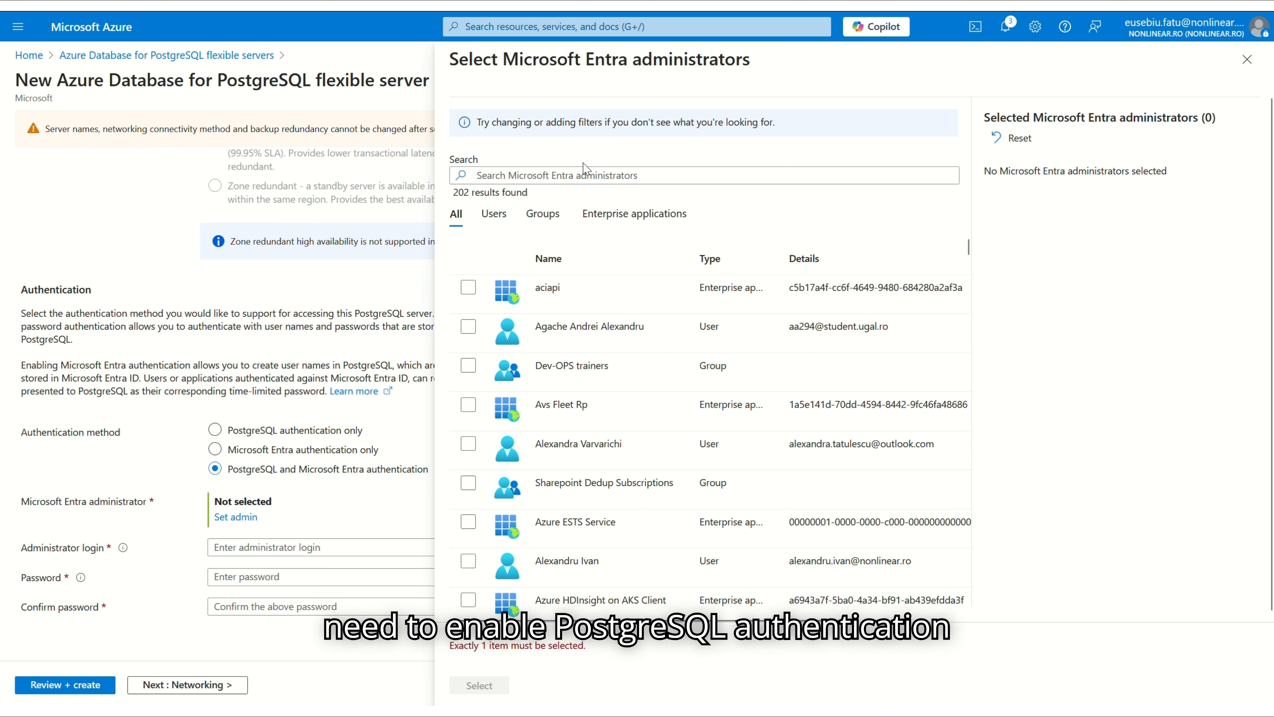
pyautogui.click(572, 173)
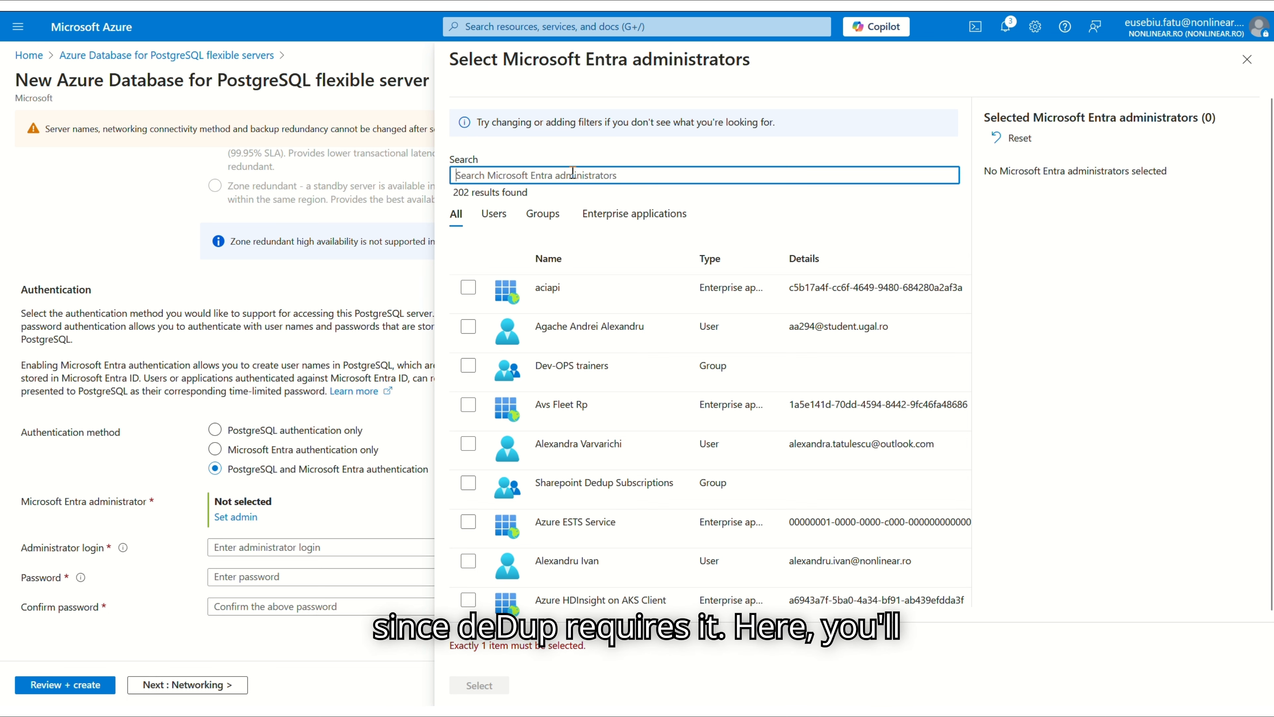
pyautogui.write('euse')
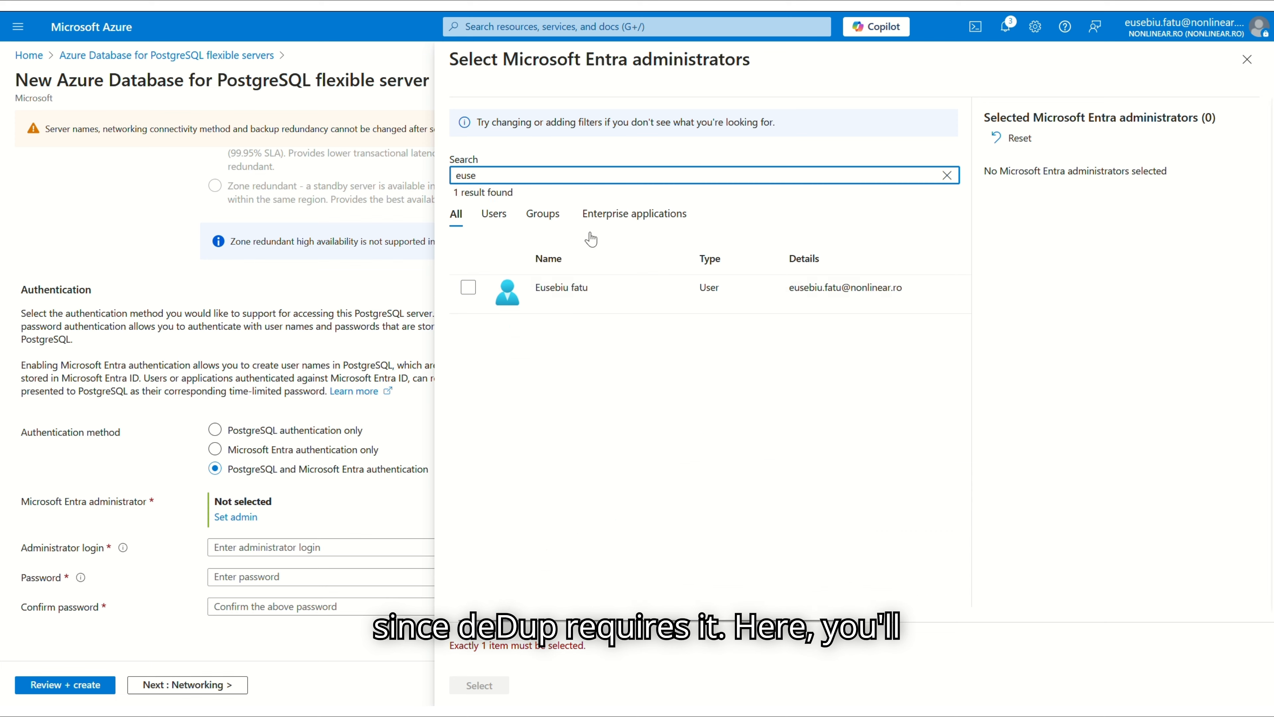
pyautogui.click(611, 292)
pyautogui.click(479, 686)
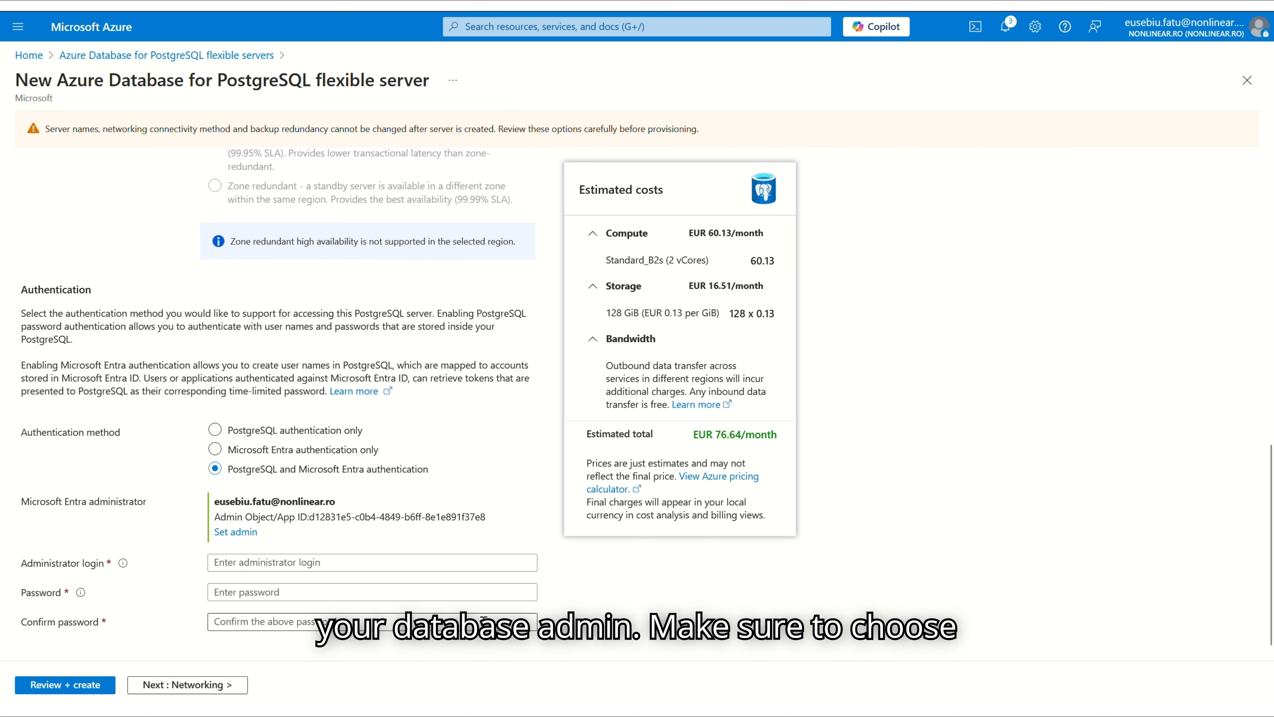
pyautogui.scroll(-1, 255, 537)
# Enter admin login dedupadmin with a matching password and confirmation, then continue to Networking
pyautogui.click(273, 546)
pyautogui.write('dedupa')
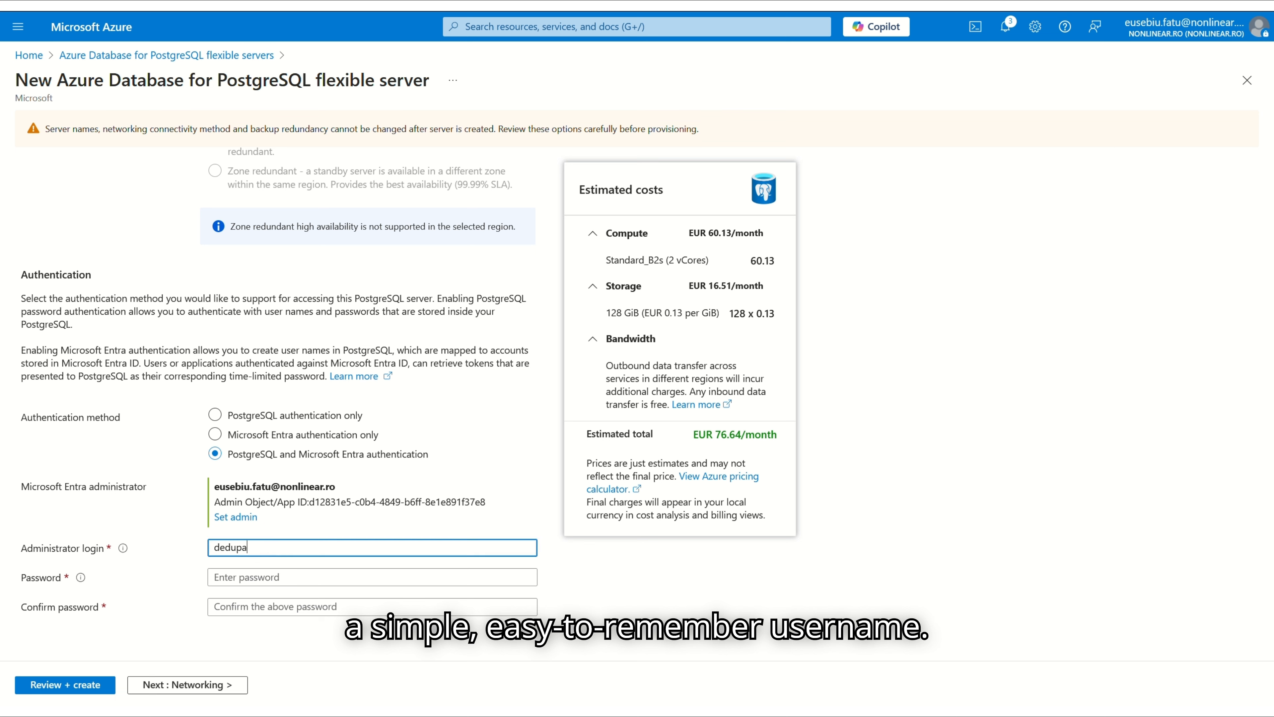
pyautogui.write('dmin')
pyautogui.press('Tab')
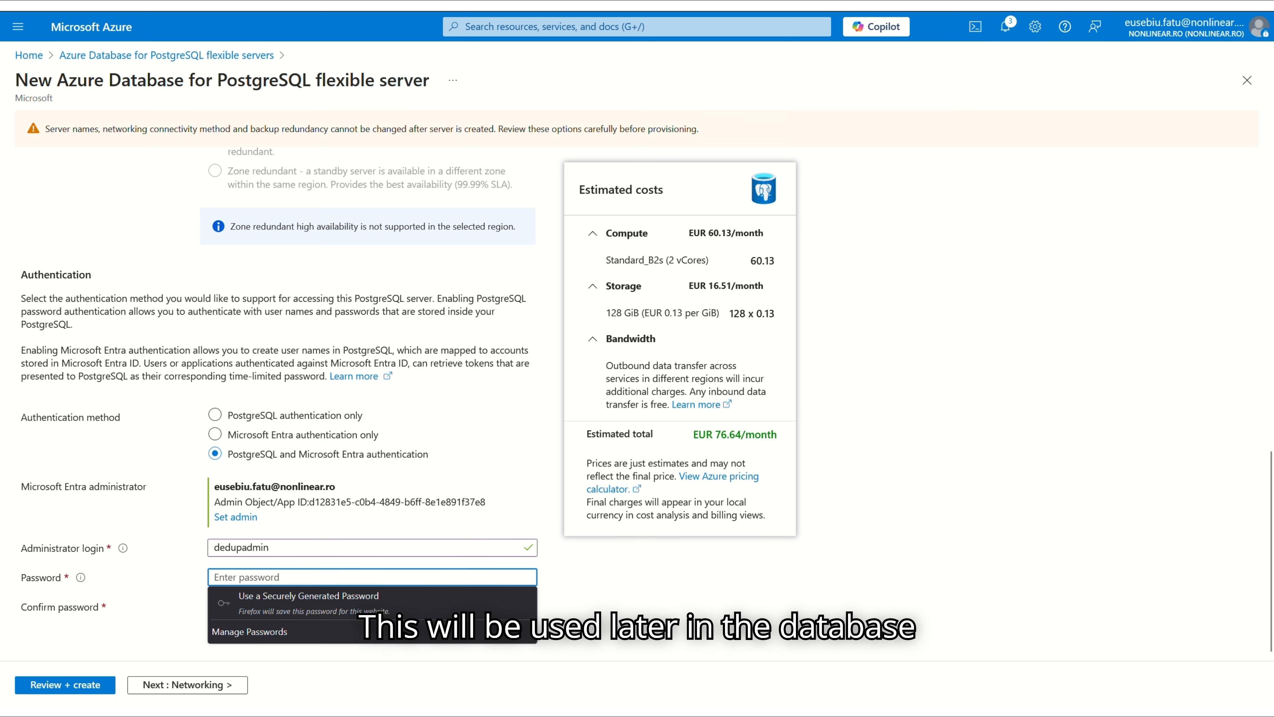
pyautogui.write('••••••••••••')
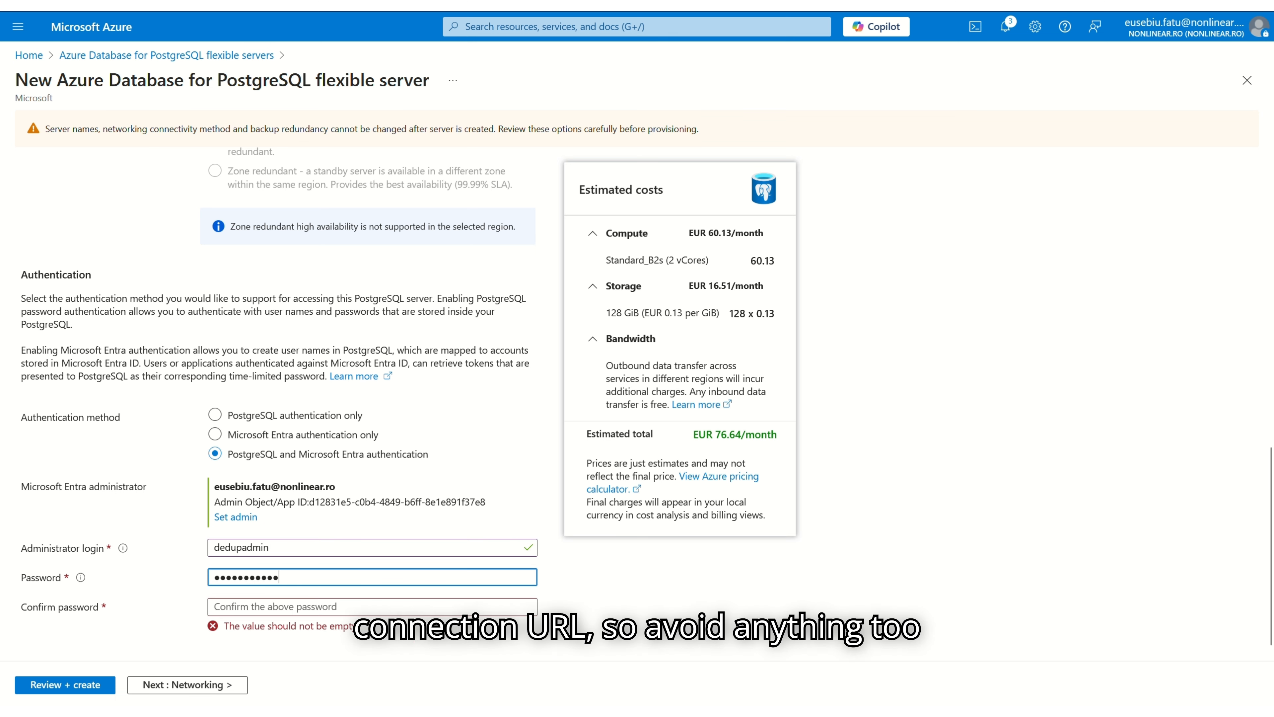
pyautogui.write('••')
pyautogui.press('Tab')
pyautogui.write('•')
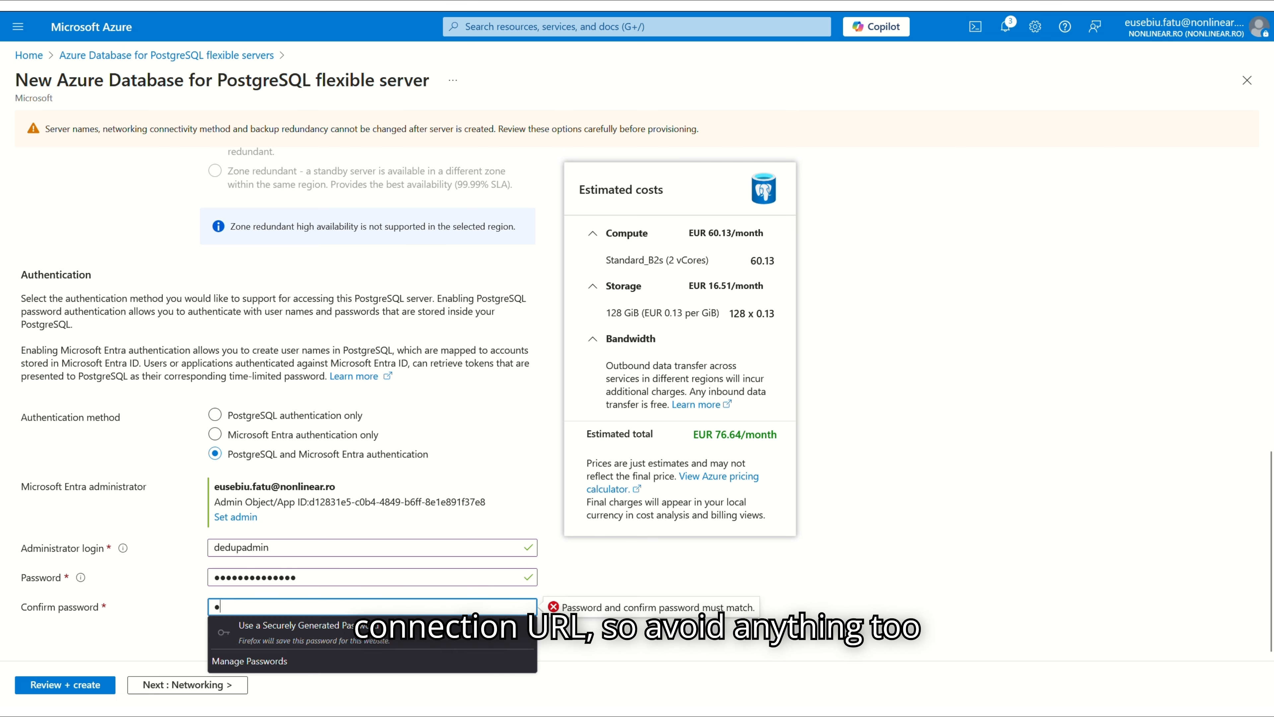
pyautogui.write('••')
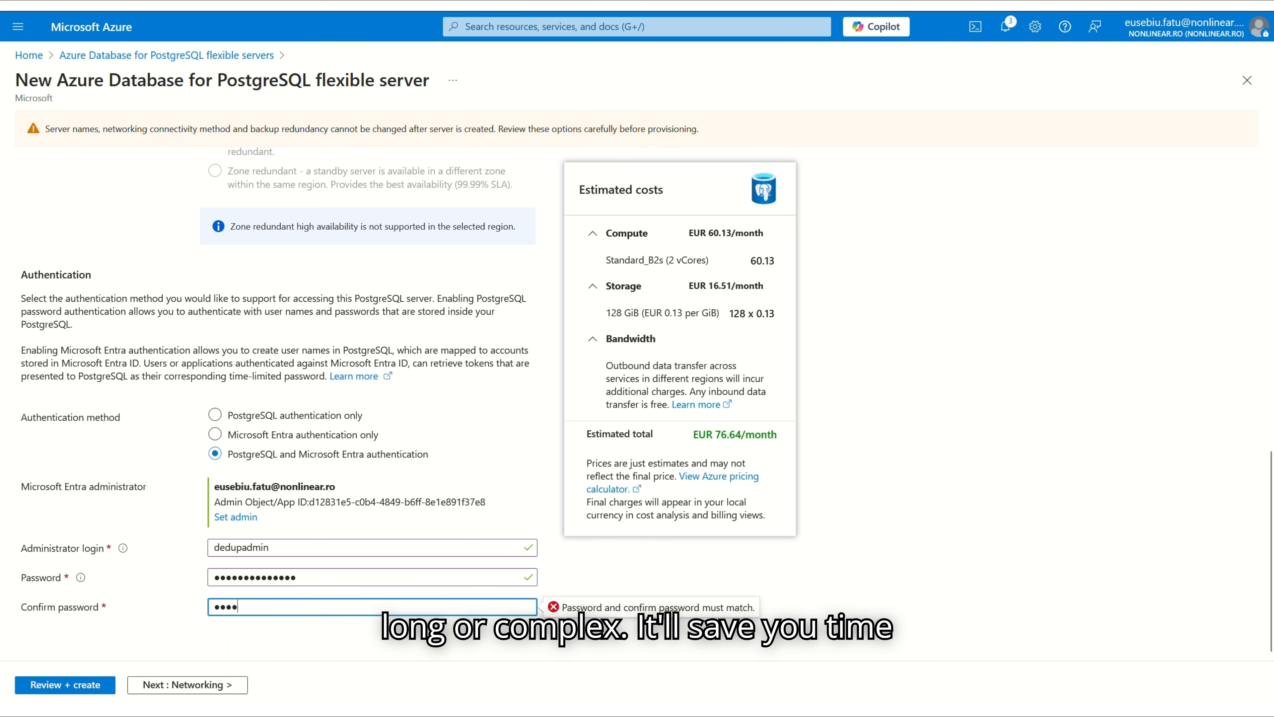
pyautogui.write('••••••••')
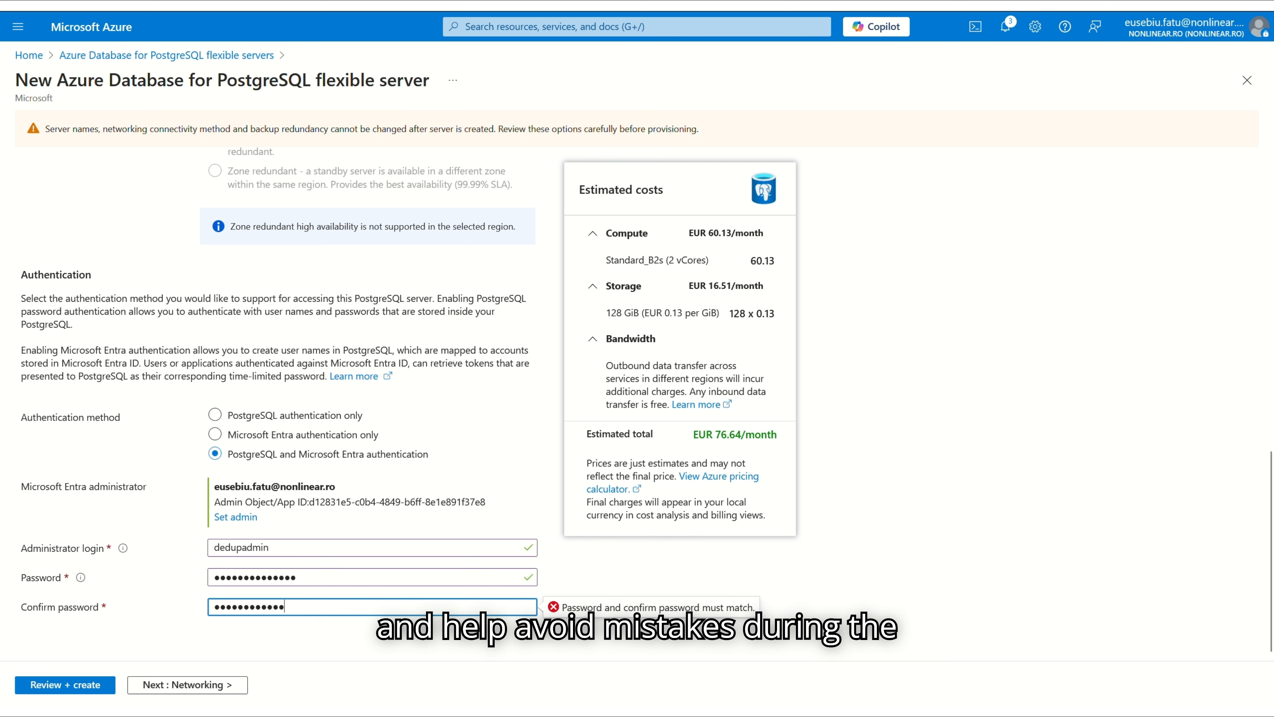
pyautogui.click(651, 620)
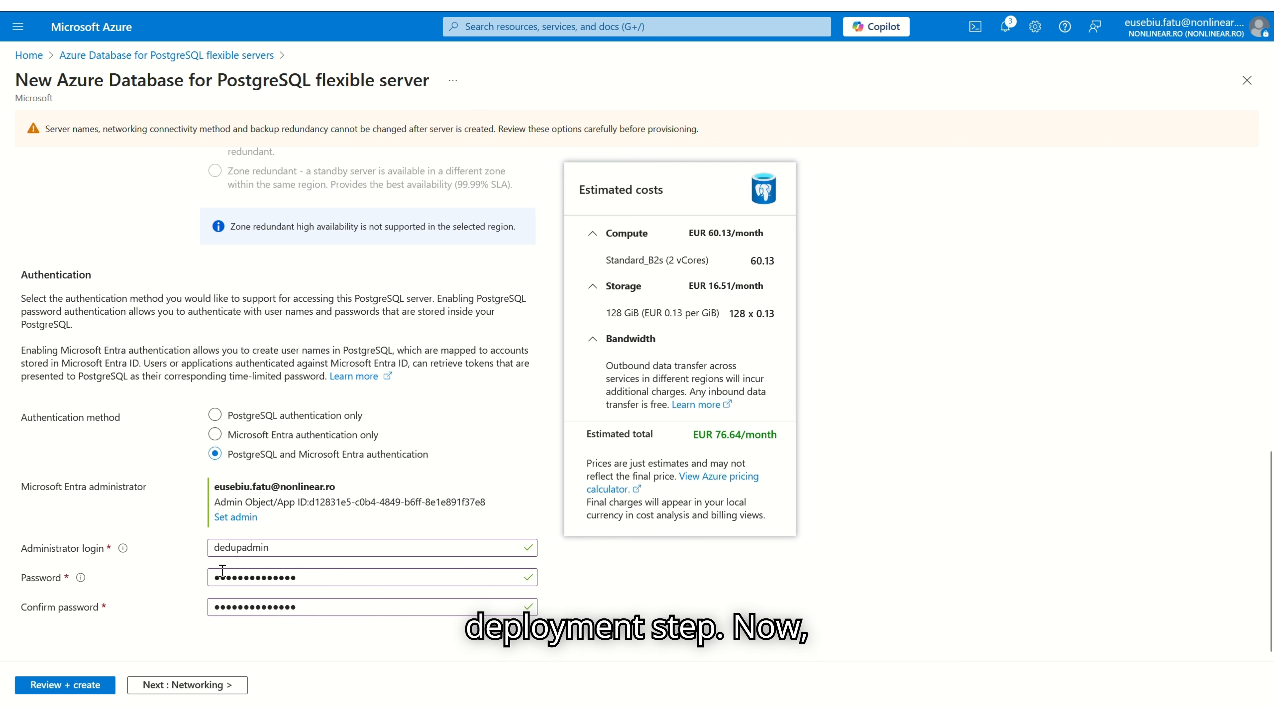
pyautogui.scroll(5, 223, 571)
pyautogui.scroll(-5, 211, 652)
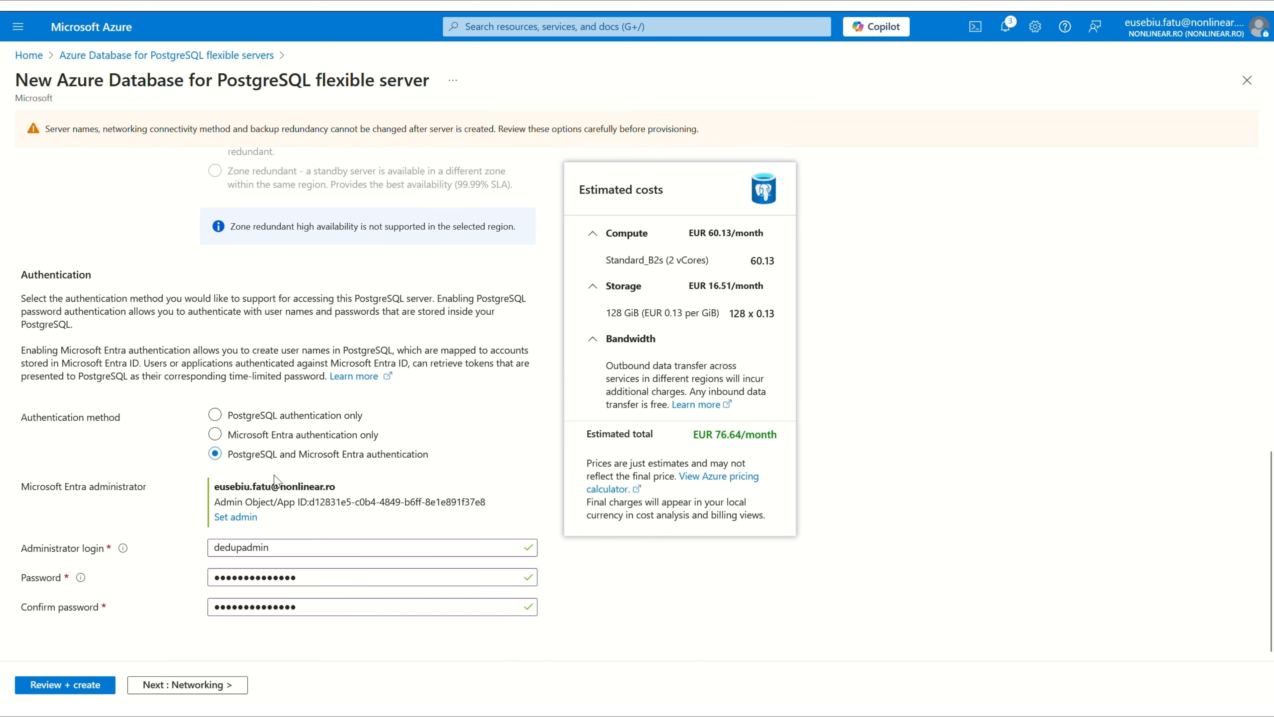
pyautogui.click(208, 687)
# Allow public access from any Azure service within Azure
pyautogui.scroll(-3, 524, 421)
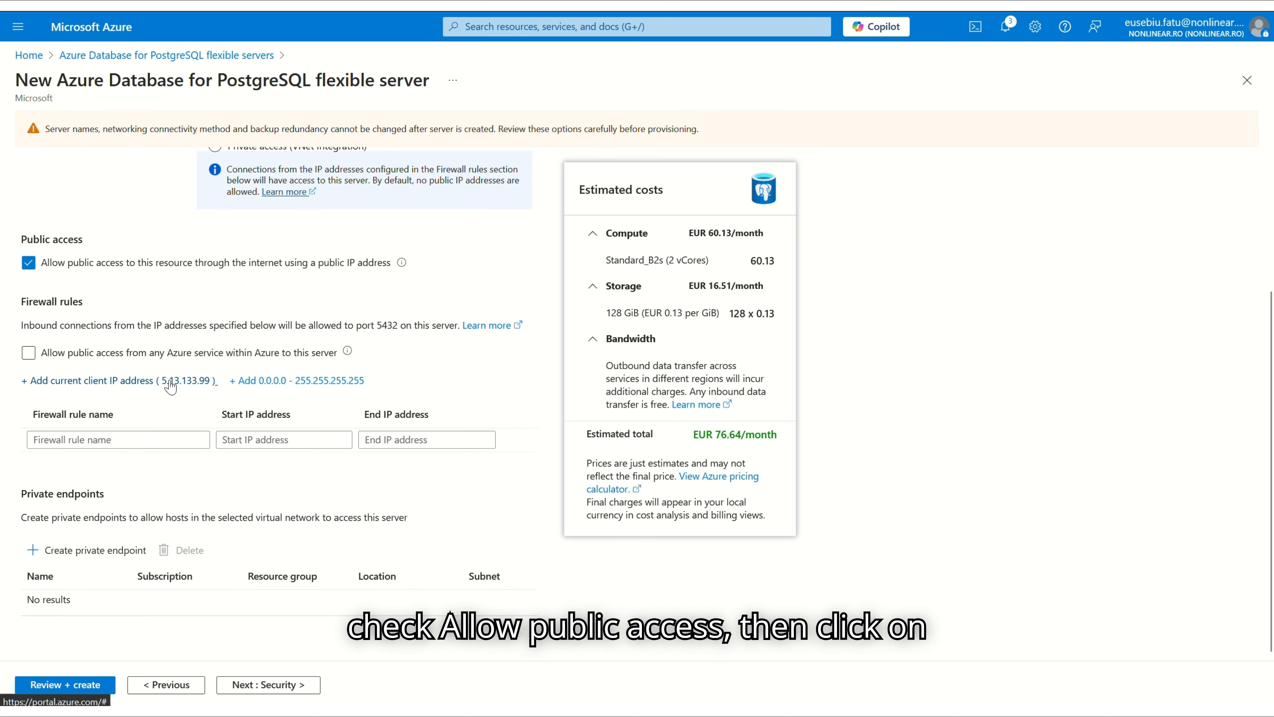
pyautogui.click(328, 358)
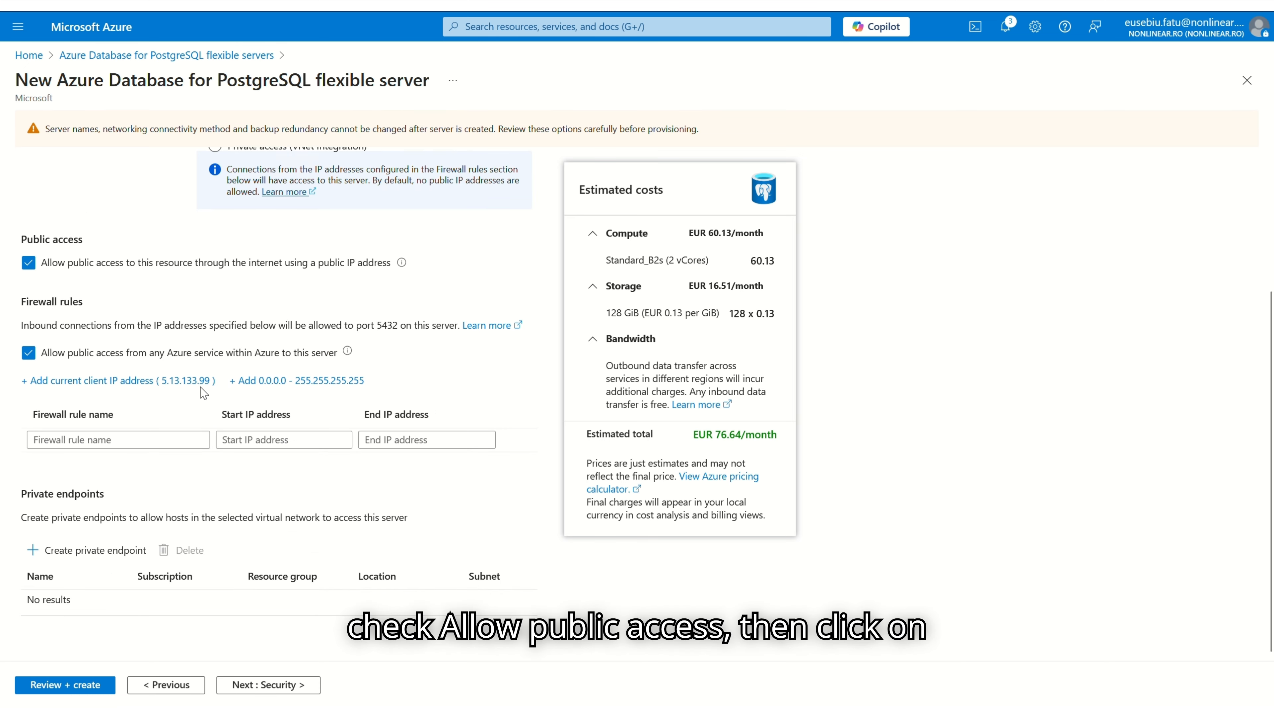
pyautogui.scroll(2, 346, 550)
pyautogui.scroll(-3, 346, 551)
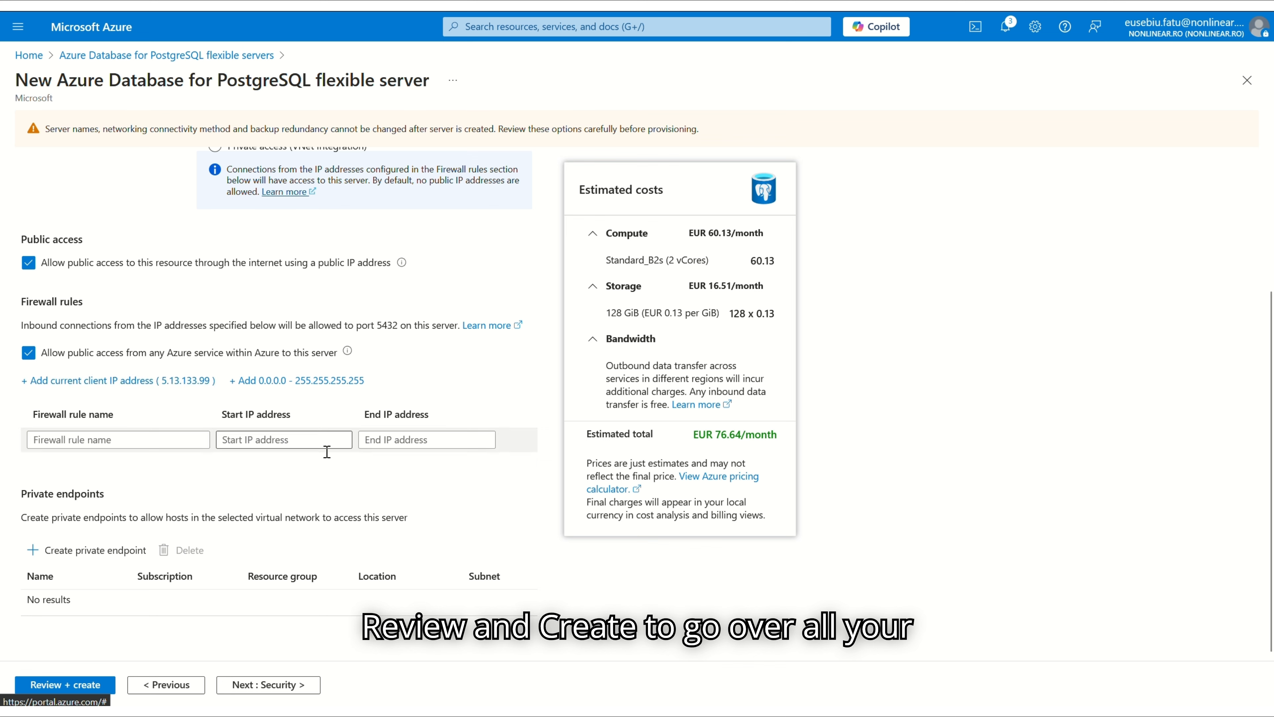
# Review the server settings and start creating the PostgreSQL server
pyautogui.click(70, 688)
pyautogui.scroll(-3, 312, 484)
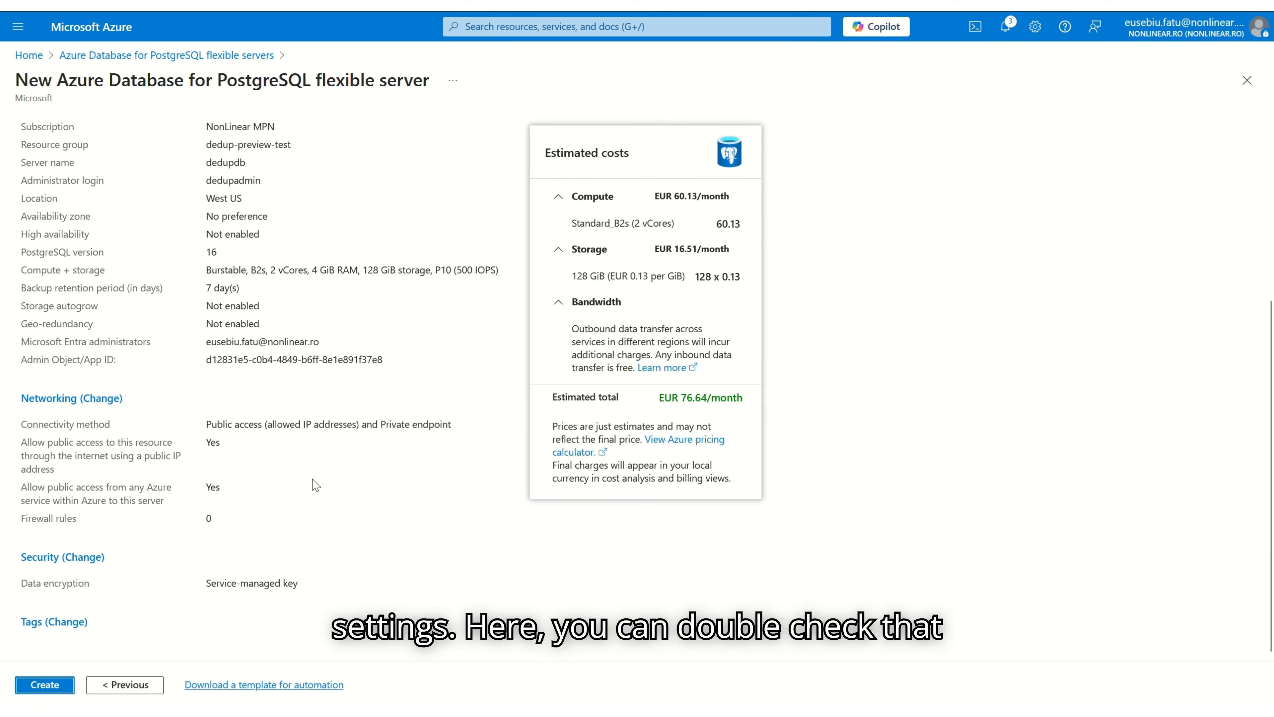
pyautogui.scroll(5, 313, 484)
pyautogui.scroll(-5, 237, 439)
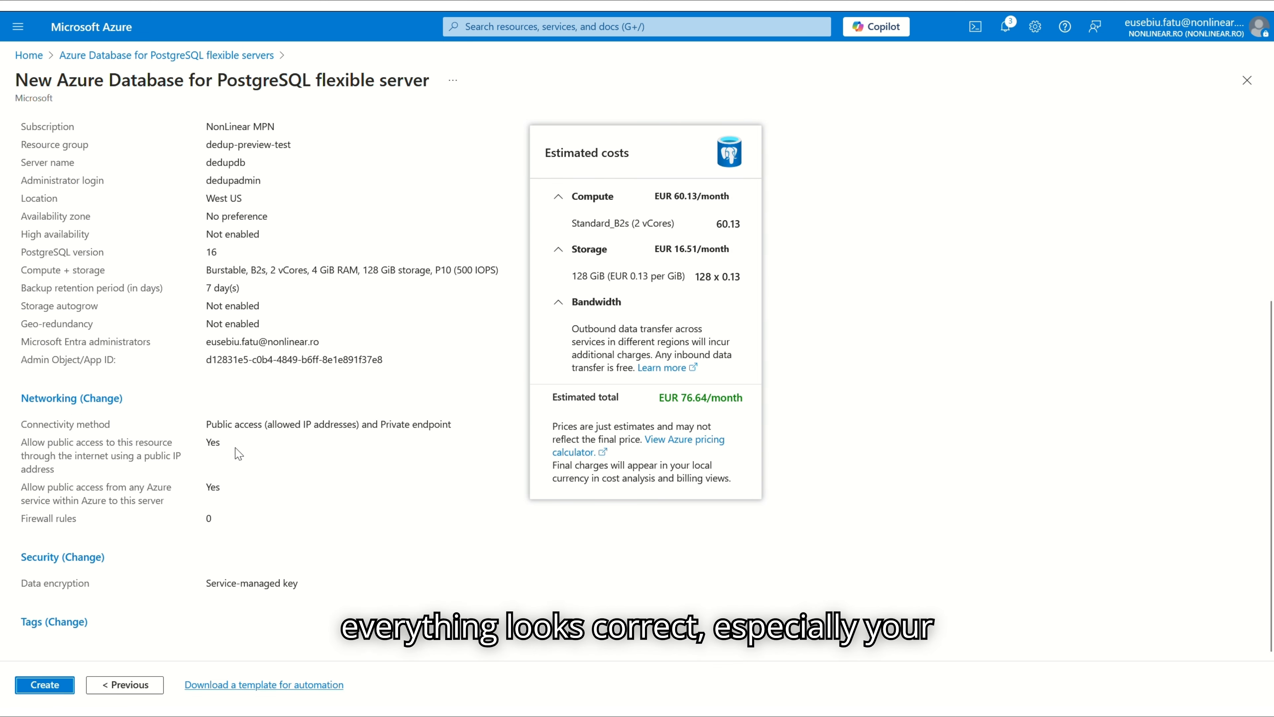
pyautogui.click(54, 688)
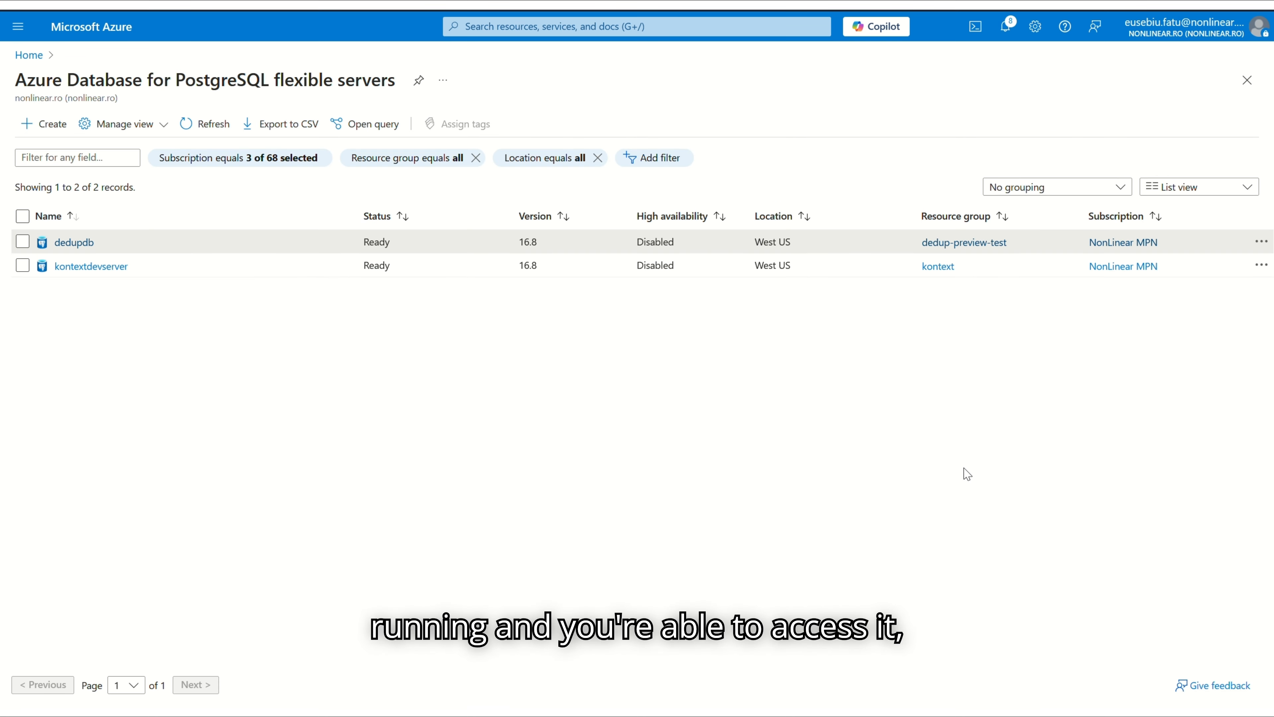
# On the dedupdb server's Databases page, add and save a database named dedupdb
pyautogui.click(74, 242)
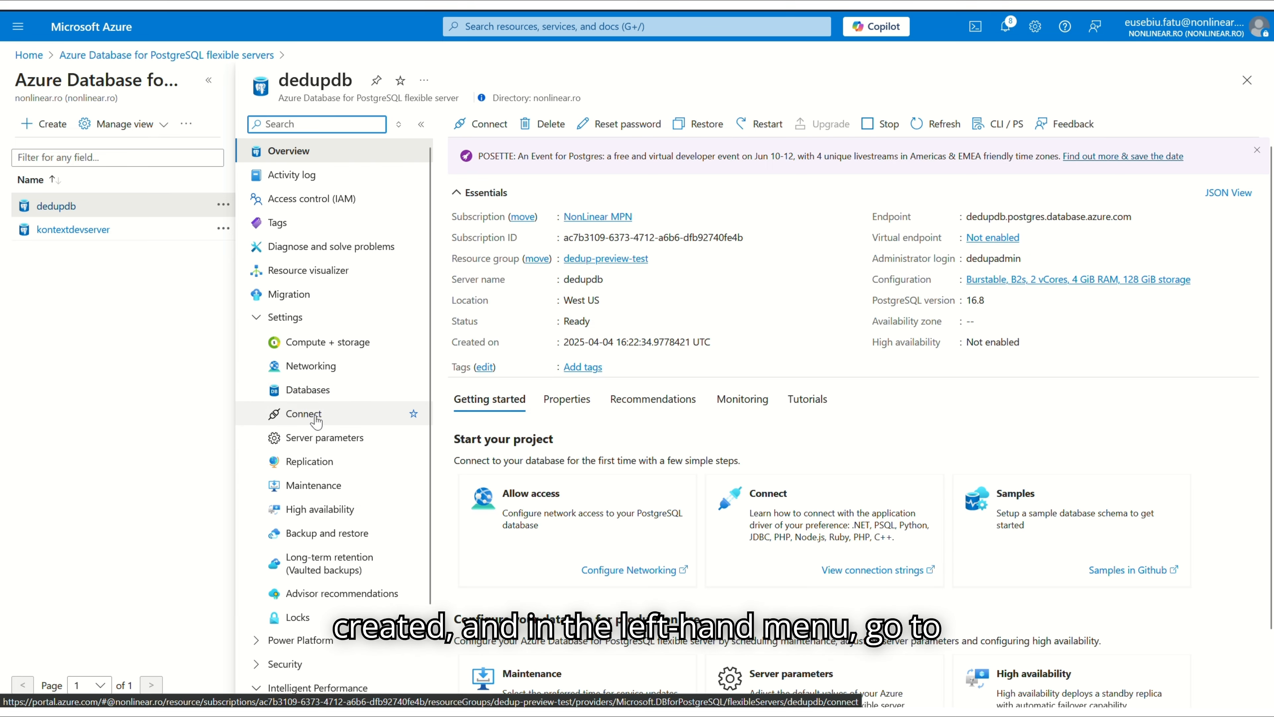
pyautogui.click(311, 390)
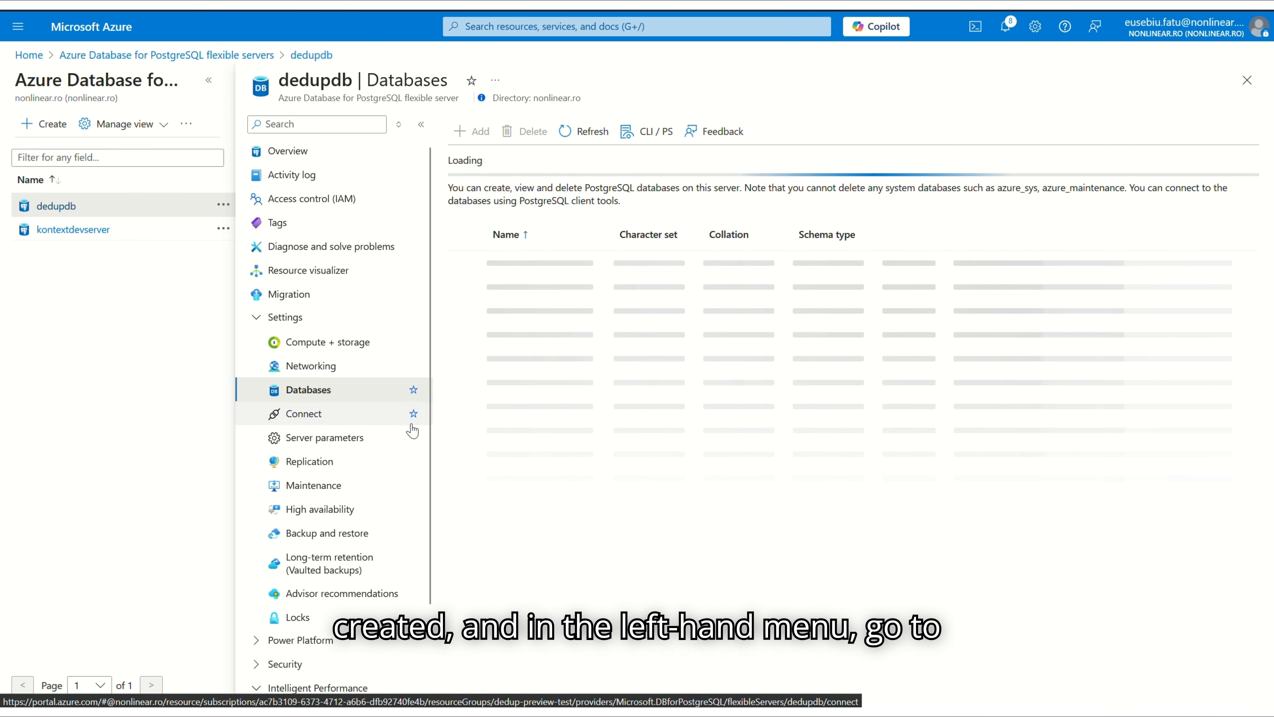
pyautogui.click(471, 131)
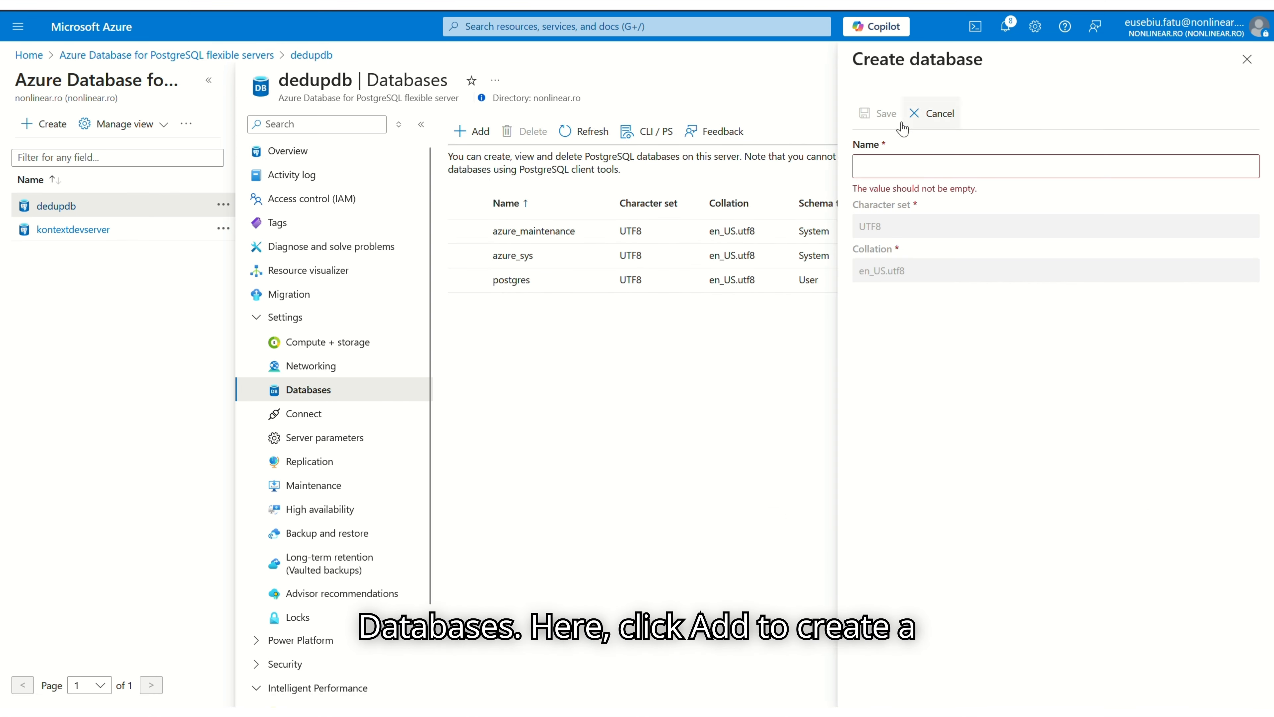
pyautogui.click(914, 168)
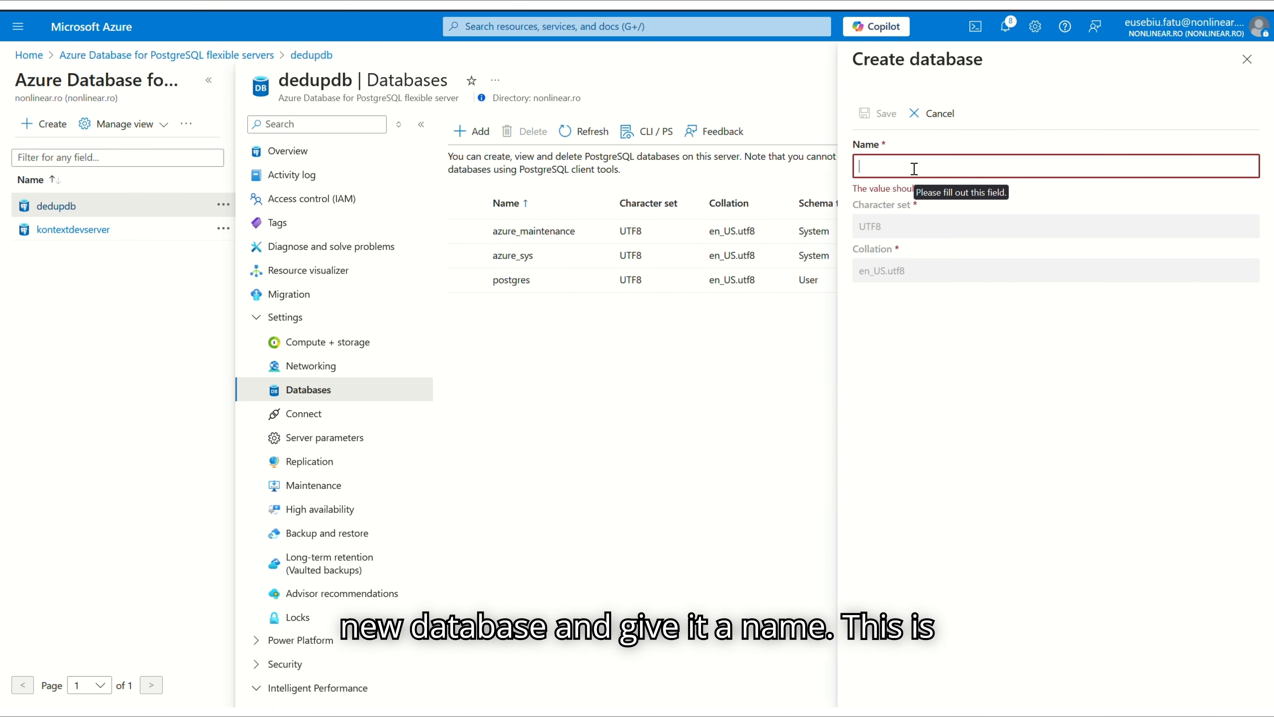
pyautogui.write('dedupdv')
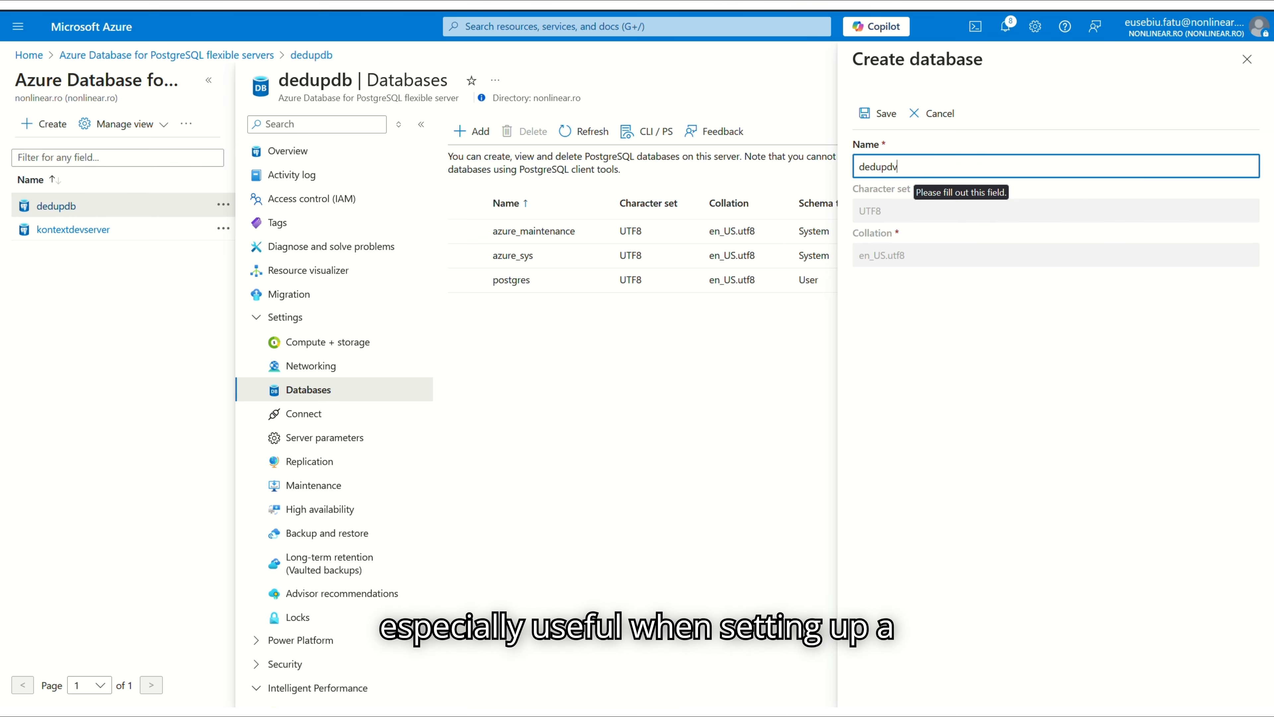
pyautogui.press('BackSpace')
pyautogui.write('b')
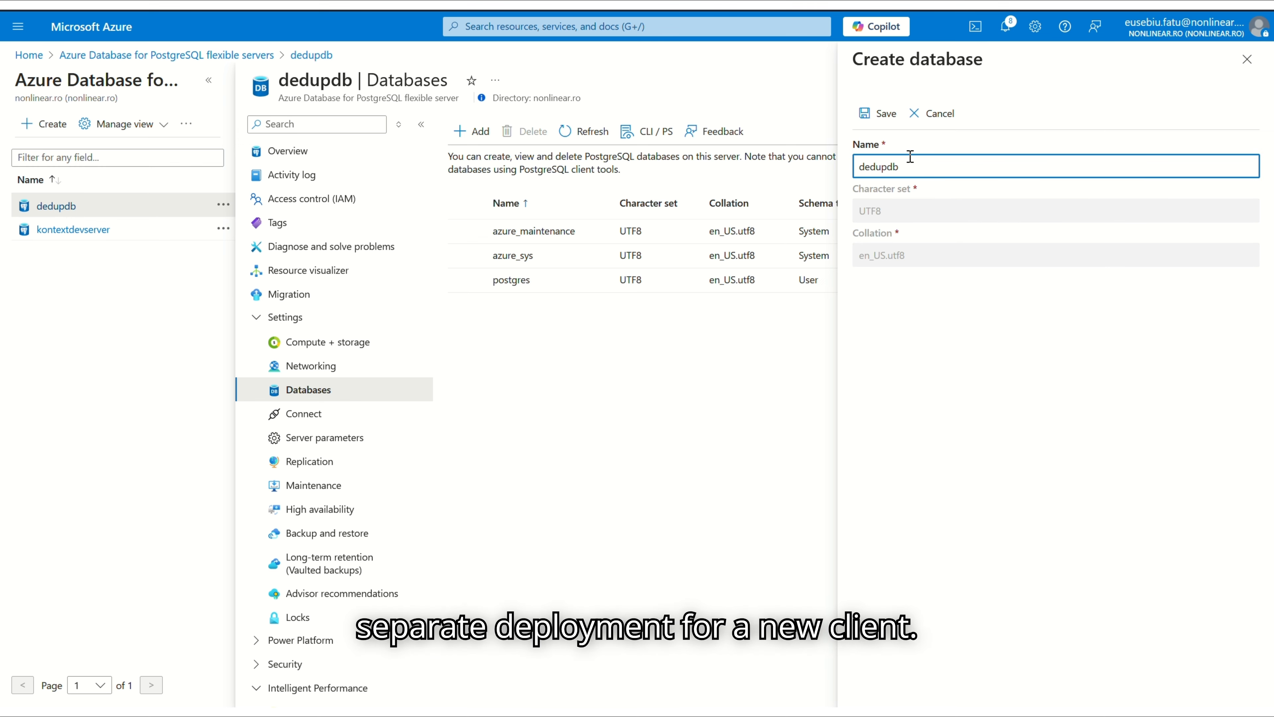
pyautogui.click(878, 114)
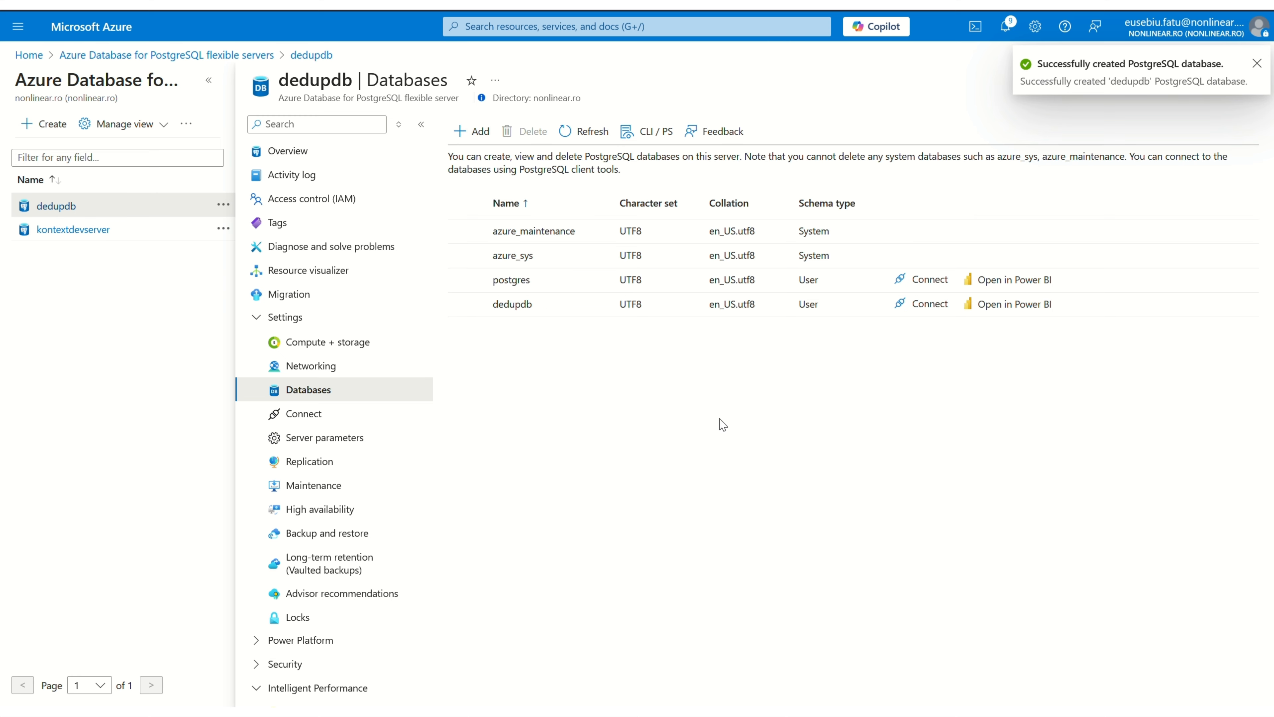
# Open the dedupdb server's Connect page and select the JDBC connection URL for copying
pyautogui.click(307, 413)
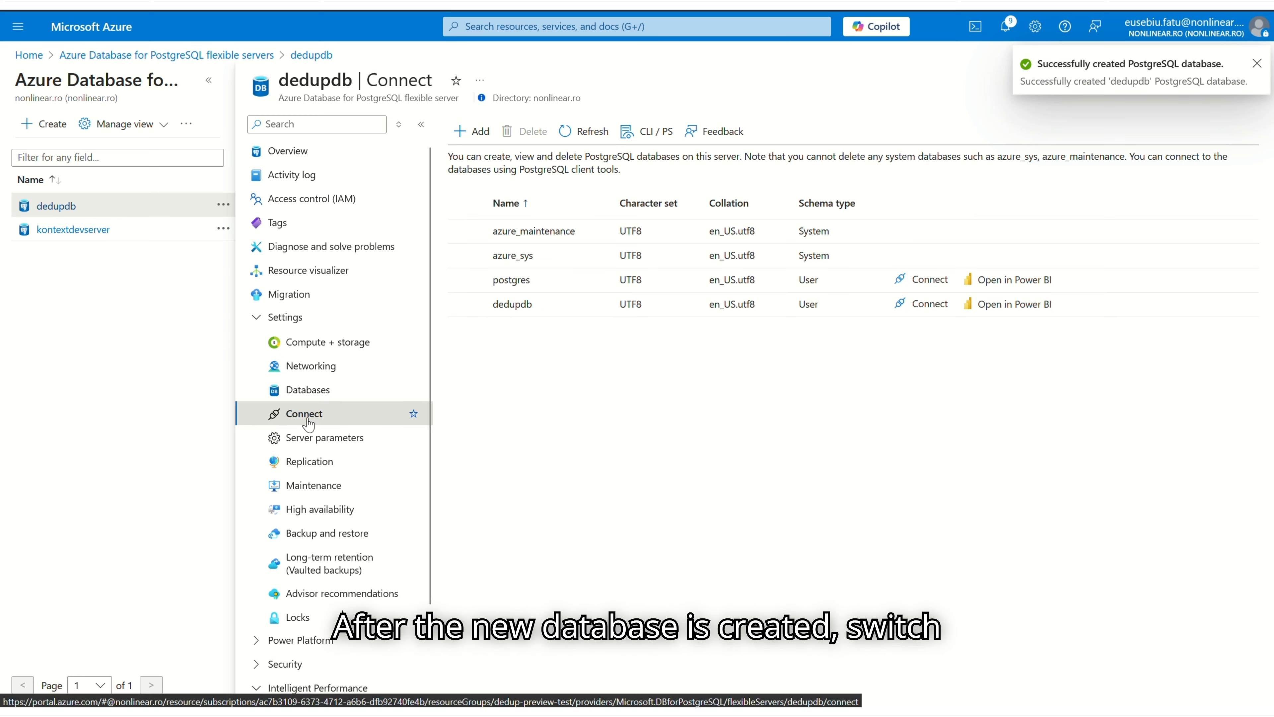
pyautogui.scroll(-4, 502, 412)
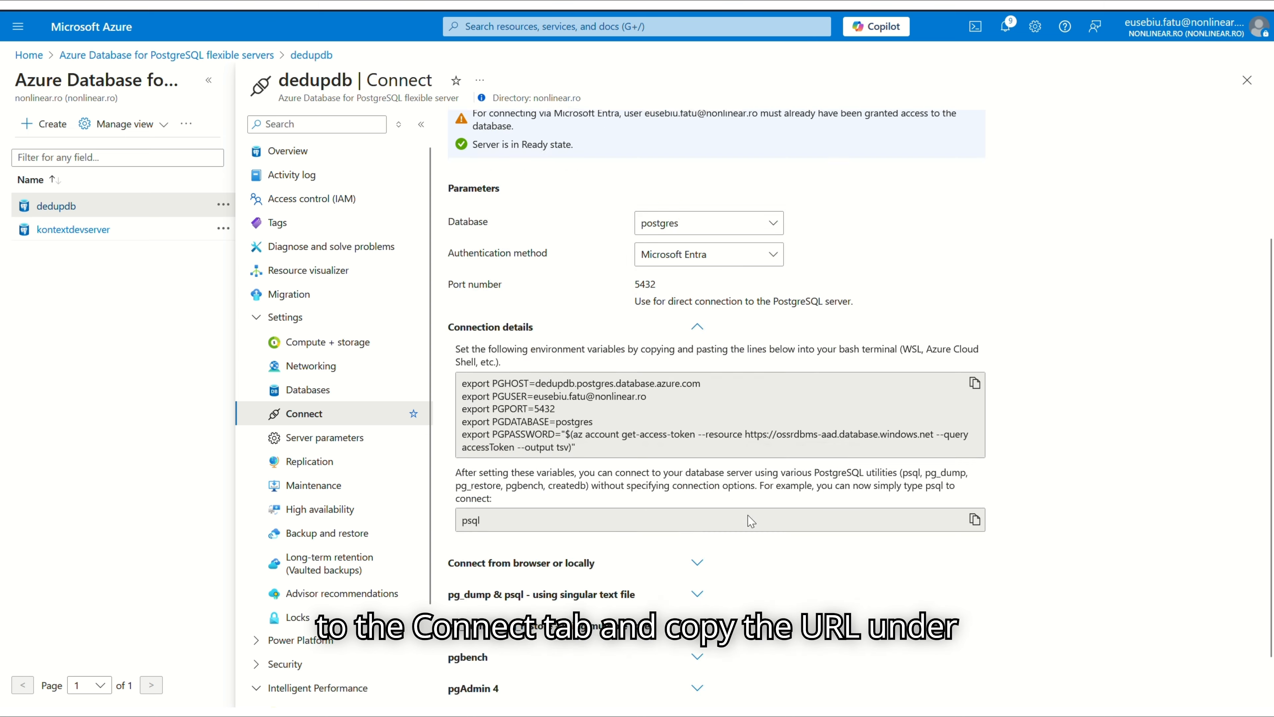
pyautogui.scroll(-8, 671, 576)
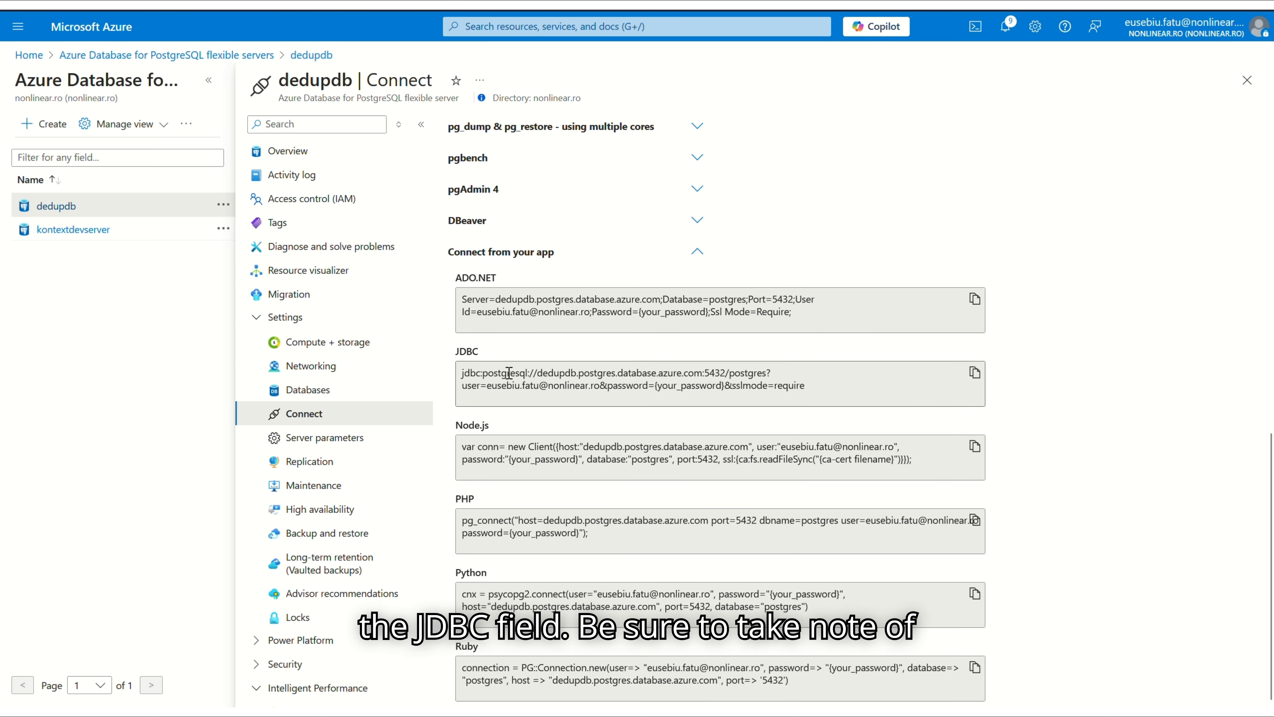
pyautogui.moveTo(510, 377); pyautogui.dragTo(748, 369)
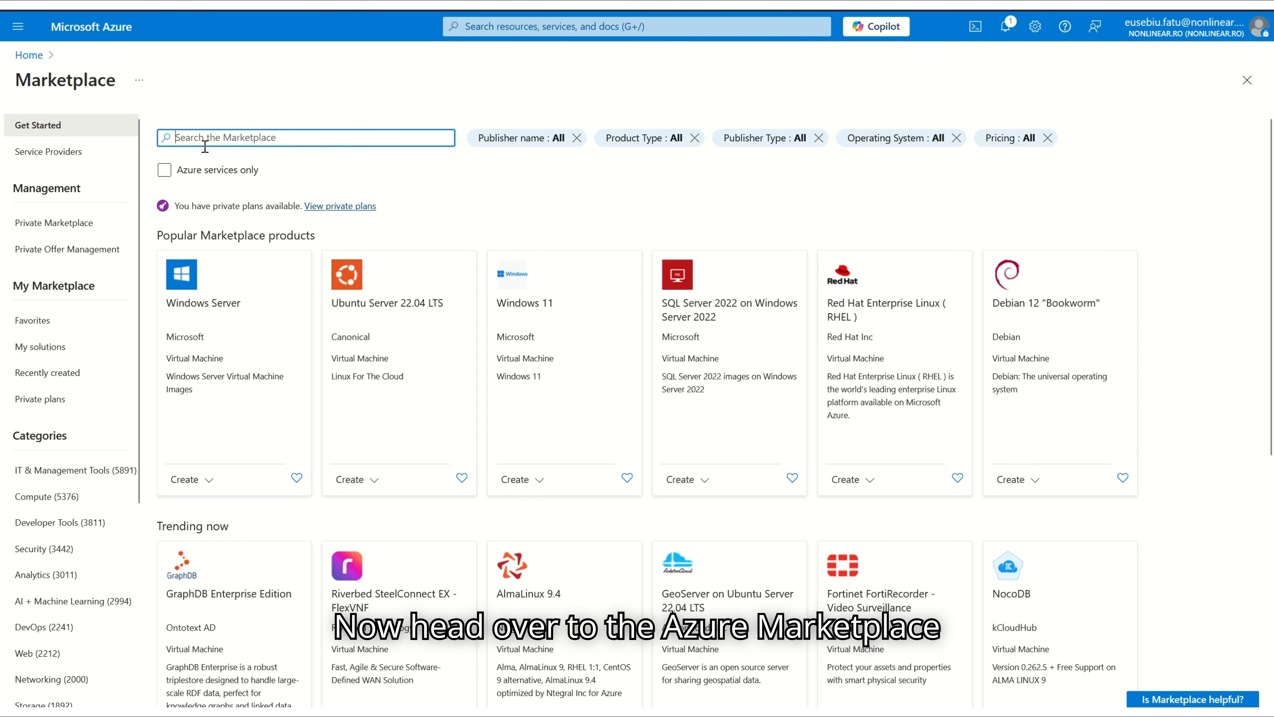
# Open DeDup for Sharepoint from the private plans and create it on Paid Plan - Free Trial
pyautogui.click(356, 207)
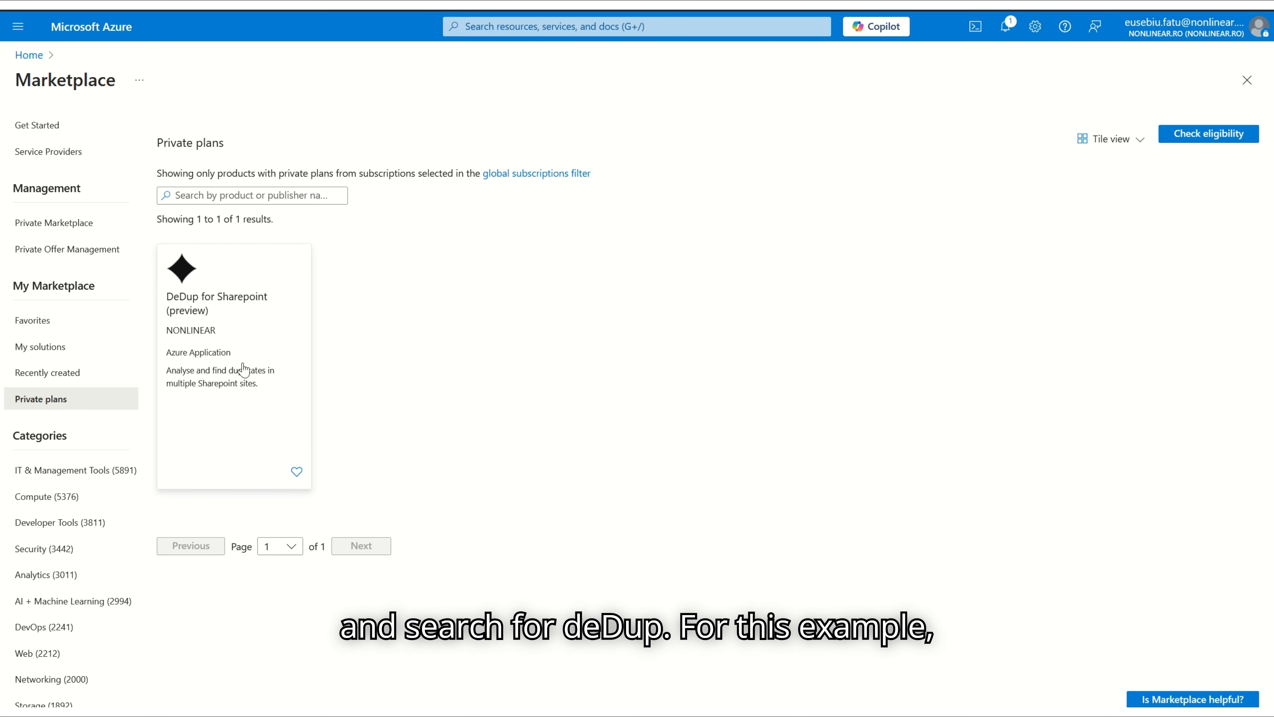
pyautogui.click(224, 358)
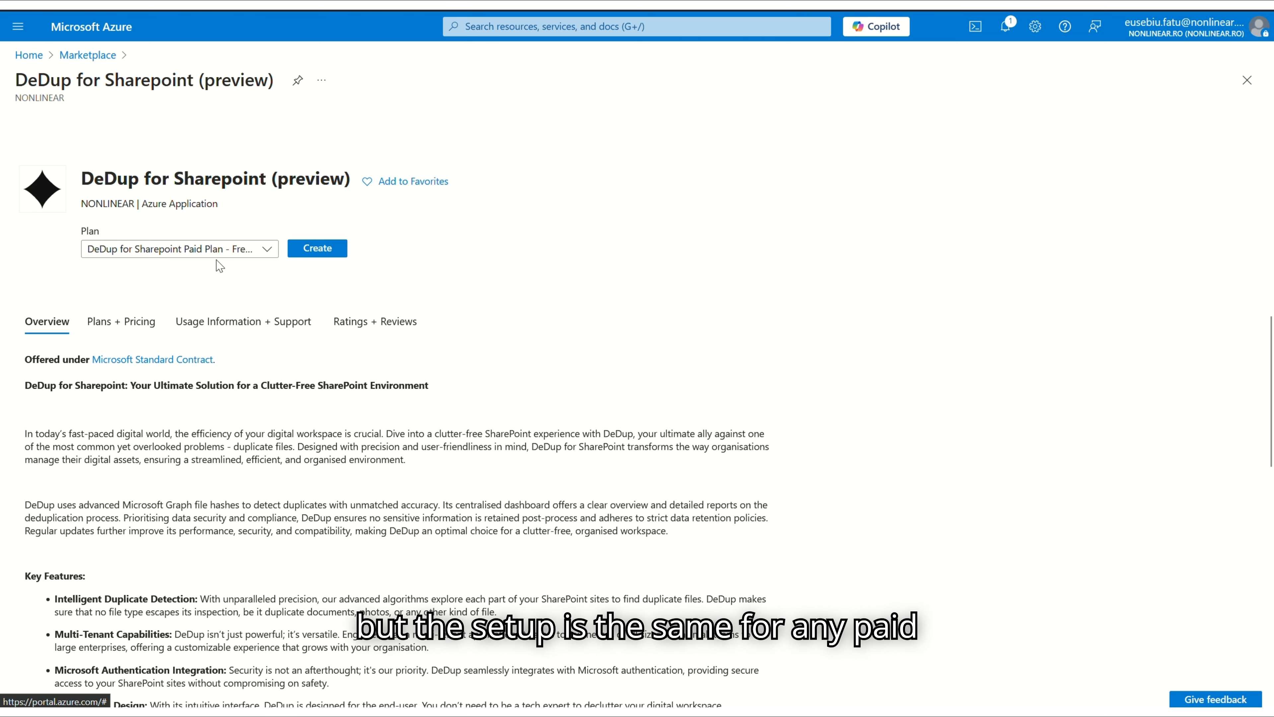
pyautogui.click(256, 250)
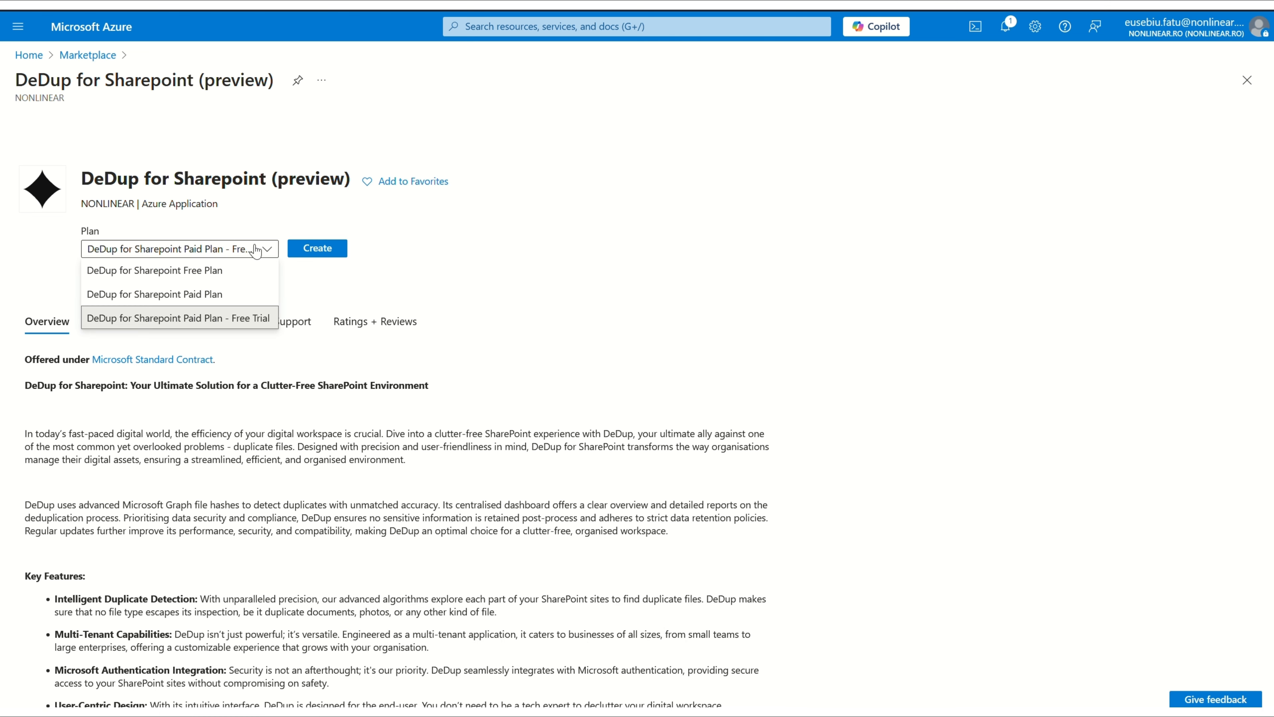
pyautogui.click(179, 317)
pyautogui.click(317, 248)
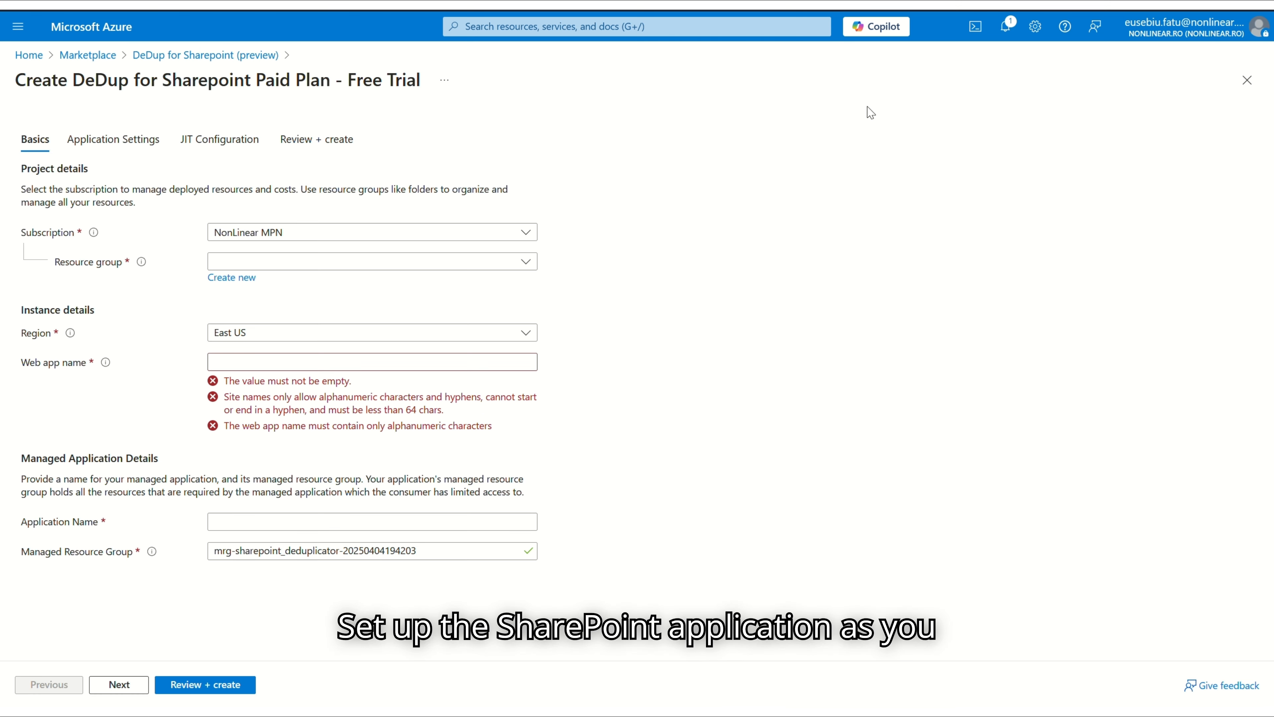
# Set resource group dedup-preview-test and region West US
pyautogui.click(359, 268)
pyautogui.click(256, 358)
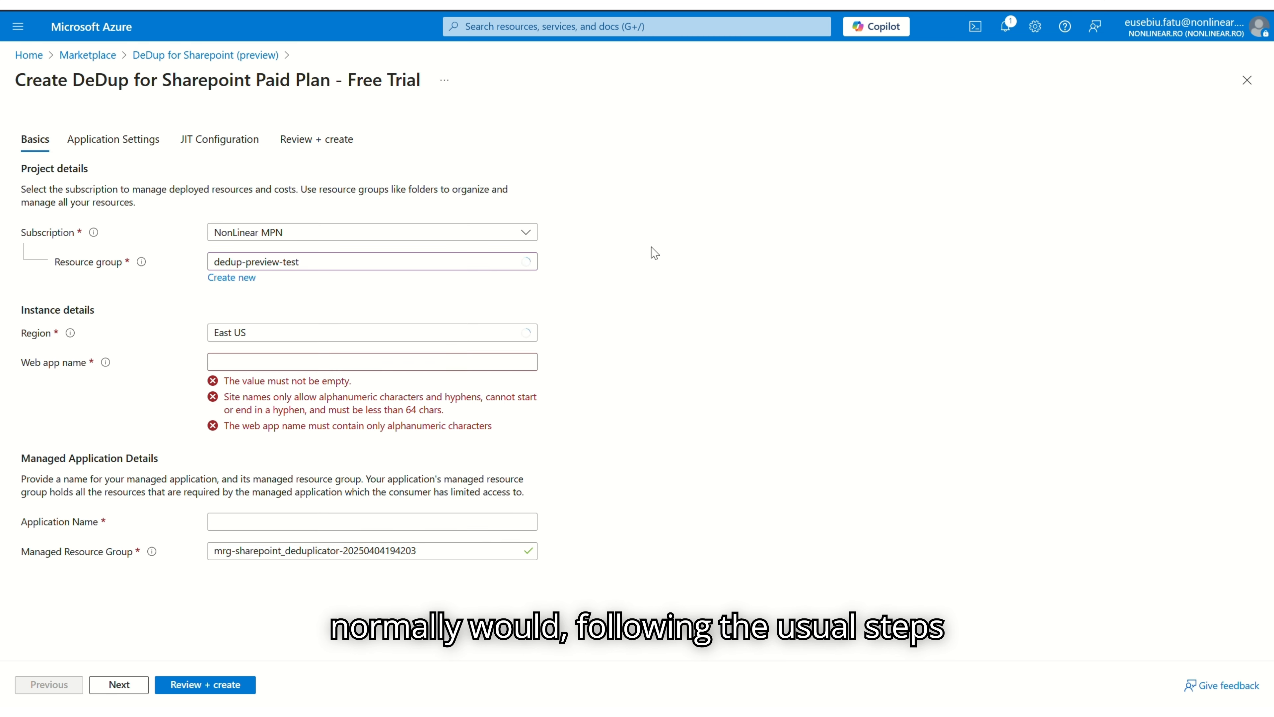
pyautogui.click(363, 334)
pyautogui.write('wes')
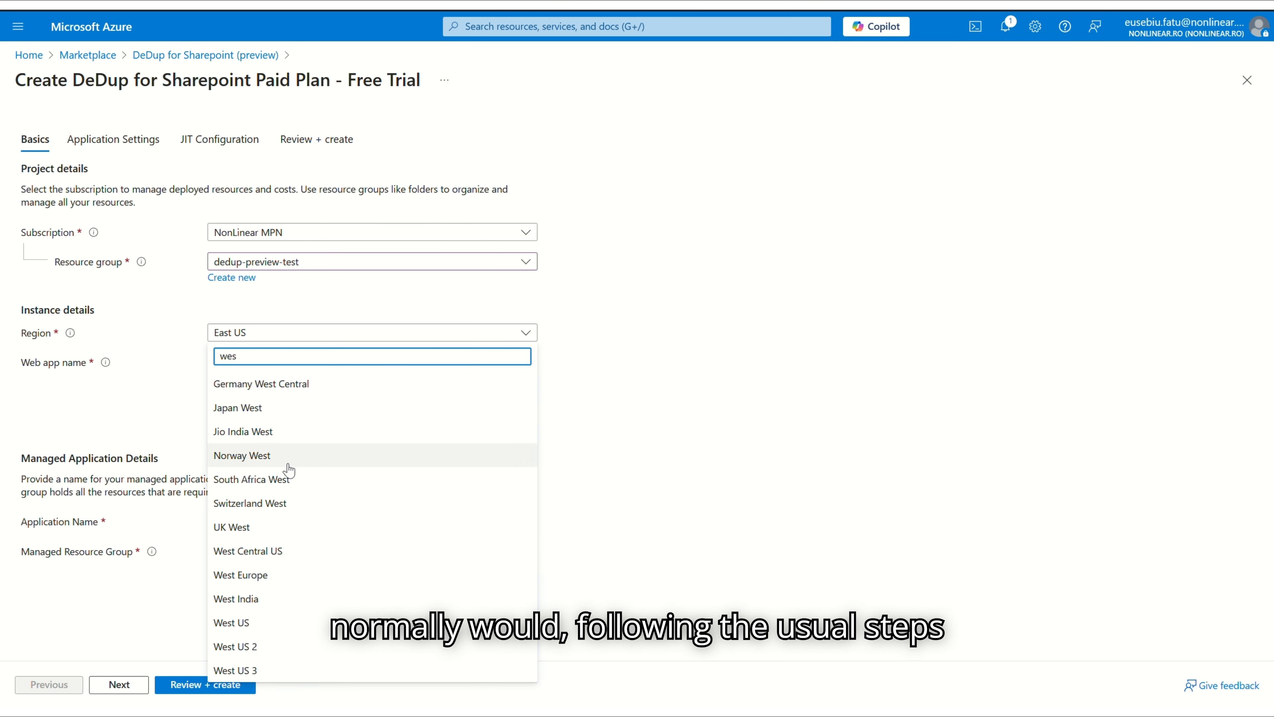
pyautogui.click(269, 622)
# Name the web app deduptesting2, reuse it as the Application Name, and continue
pyautogui.click(312, 361)
pyautogui.write('deduptesting2')
pyautogui.hotkey('ctrl', 'a')
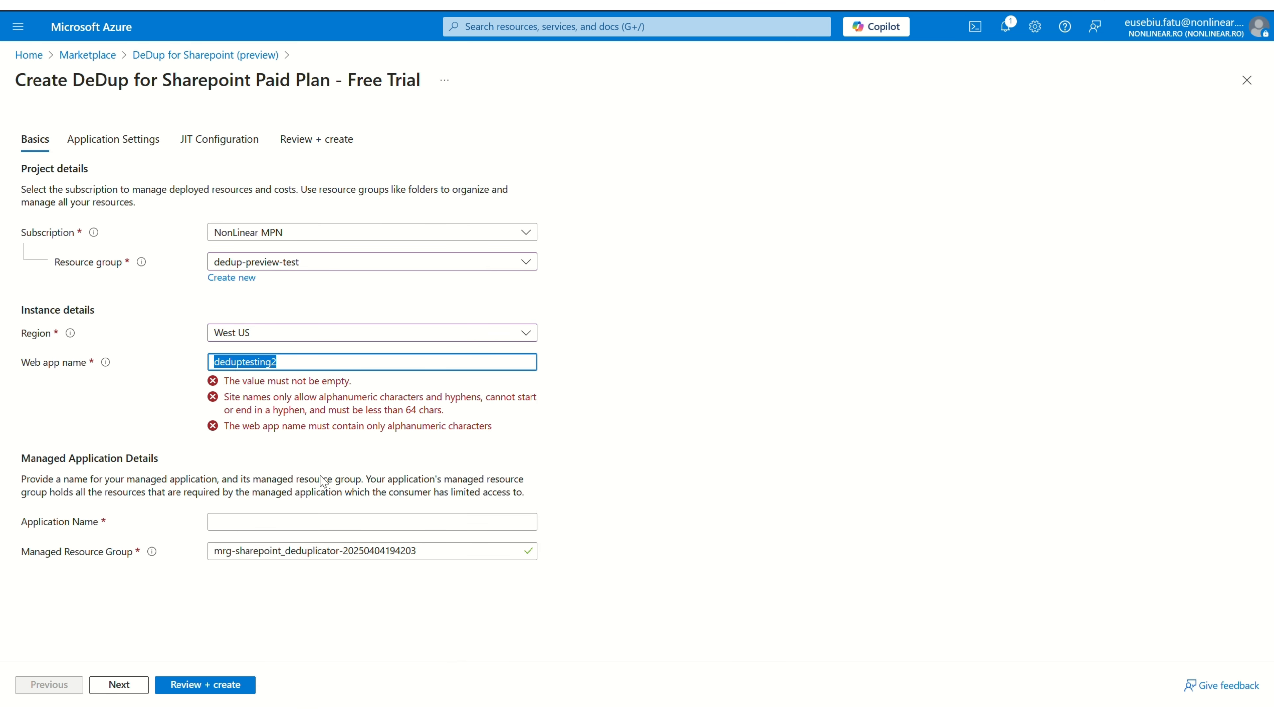
pyautogui.hotkey('ctrl', 'c')
pyautogui.click(321, 521)
pyautogui.hotkey('ctrl', 'v')
pyautogui.click(103, 688)
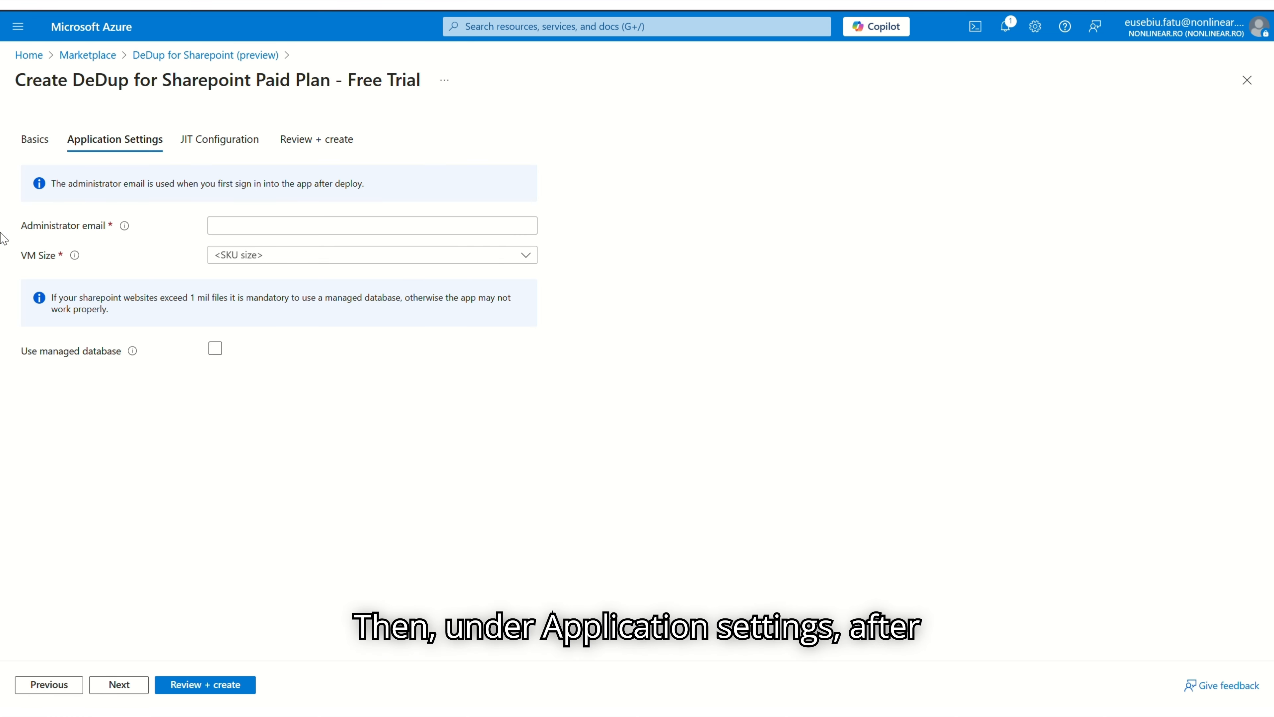
# Enter the administrator's e-mail address and choose Basic B1 as the VM size
pyautogui.click(301, 228)
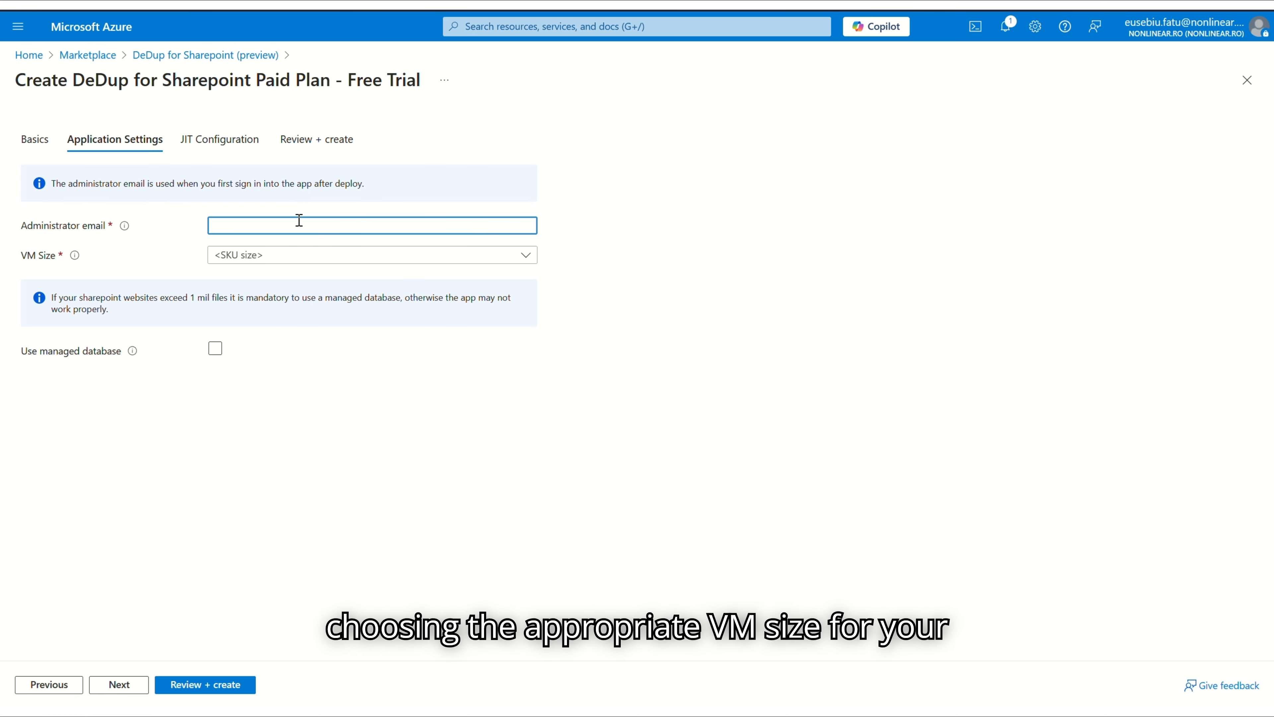
pyautogui.click(750, 291)
pyautogui.click(247, 255)
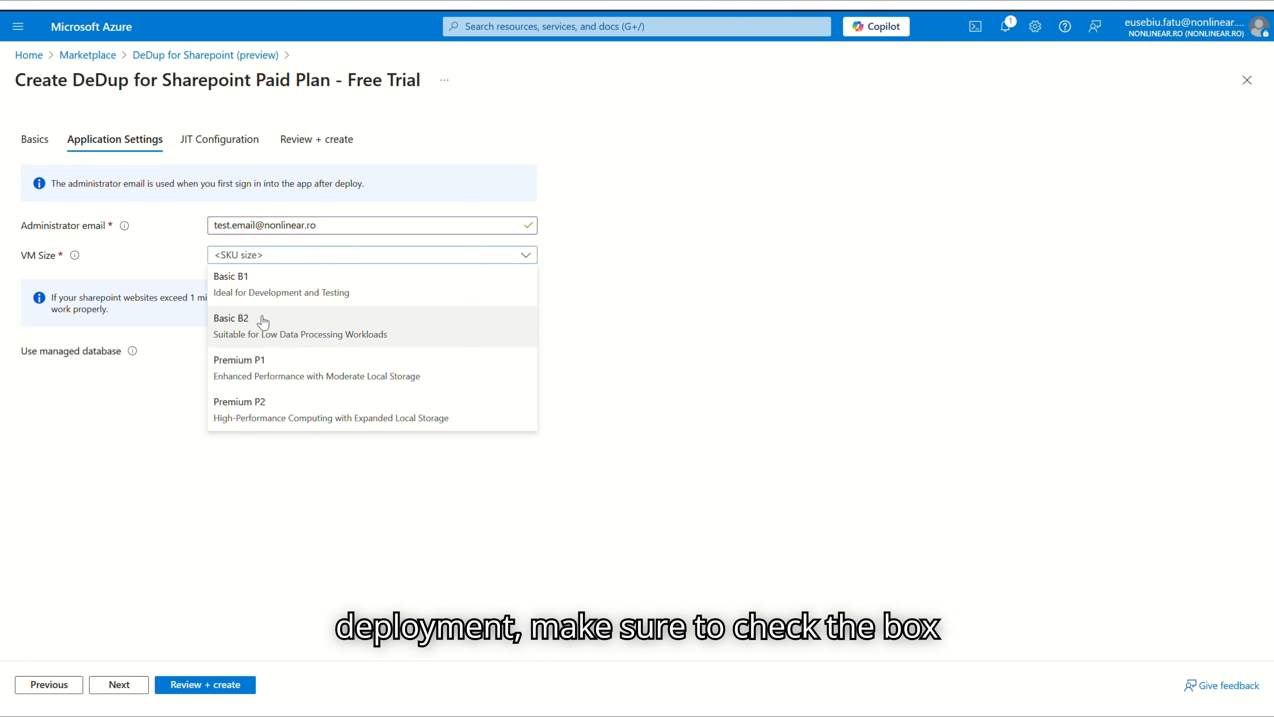
pyautogui.click(258, 280)
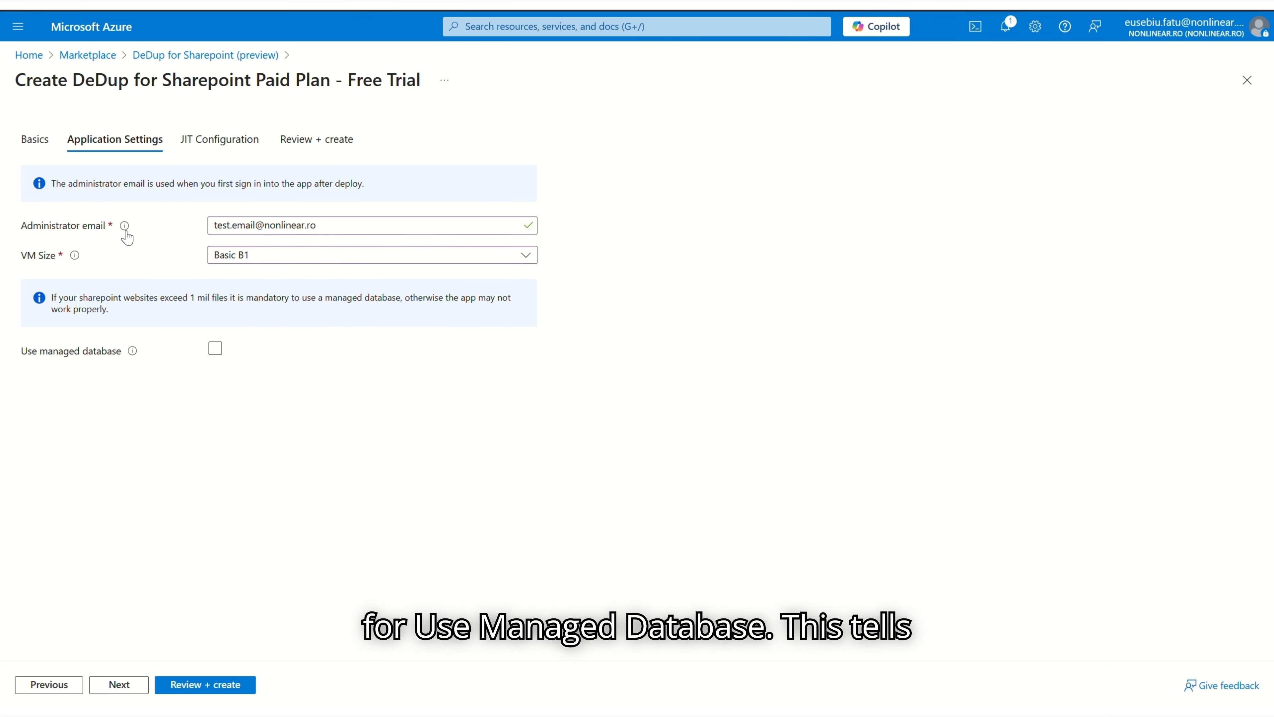
# Enable the managed database and paste the dedupdb PostgreSQL URL into Managed database url
pyautogui.click(215, 348)
pyautogui.press('Tab')
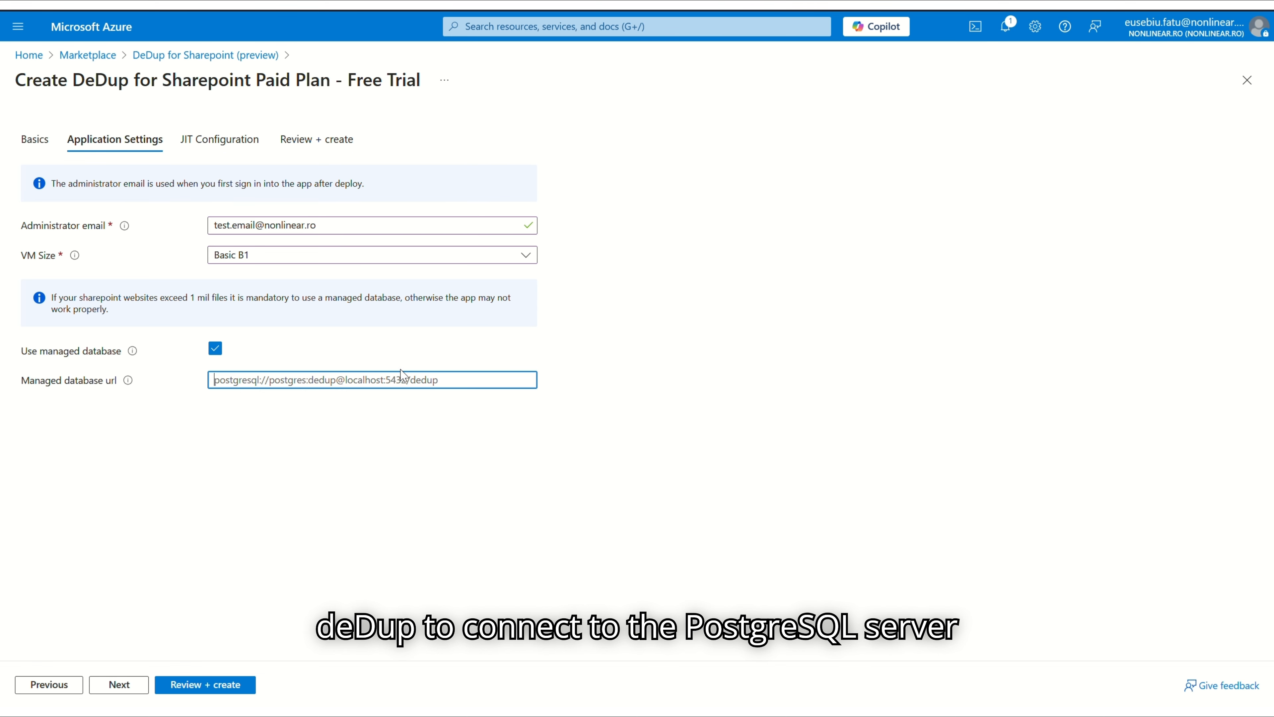
pyautogui.hotkey('ctrl', 'v')
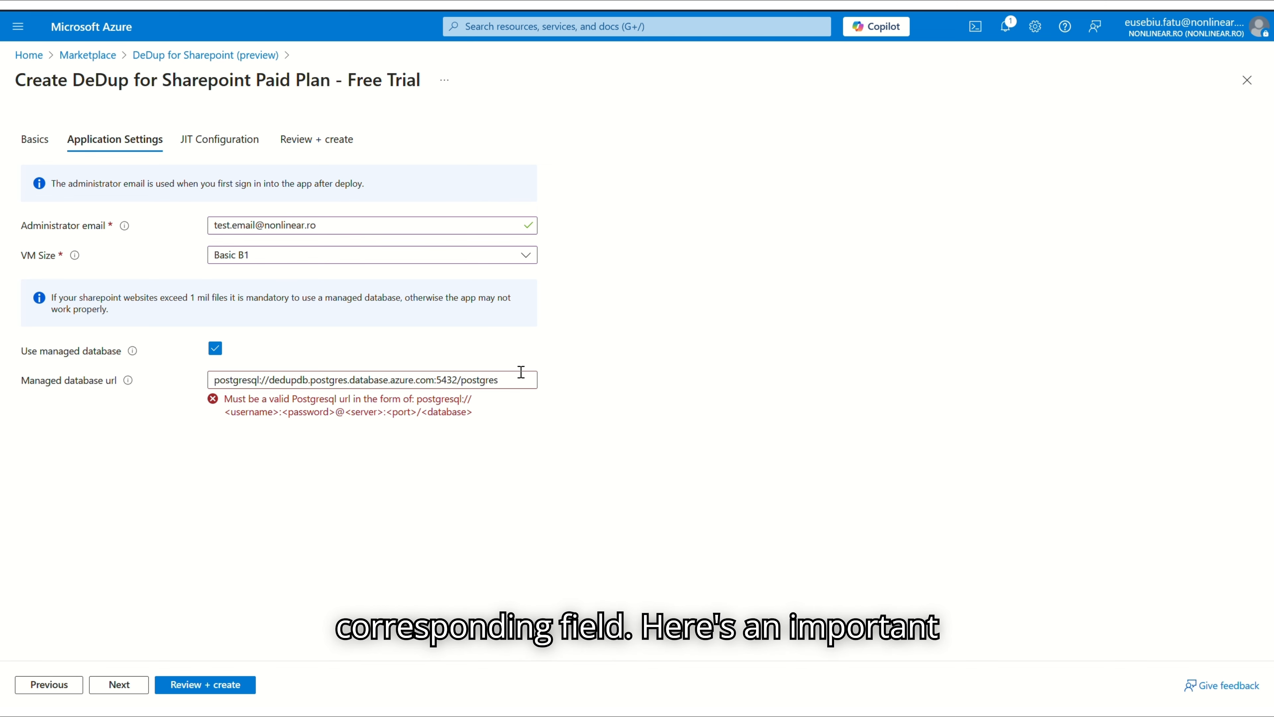
pyautogui.doubleClick(490, 380)
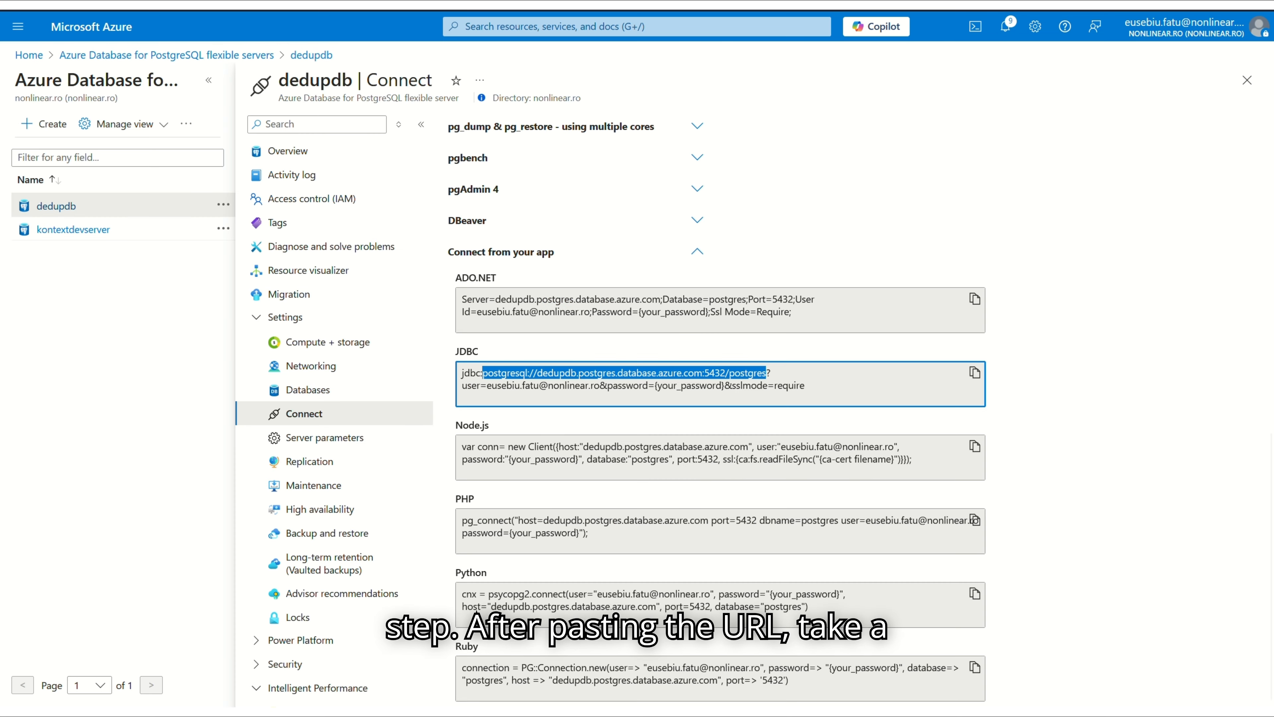
# Replace 'postgres' at the end of the database URL with dedupdb
pyautogui.scroll(10, 595, 321)
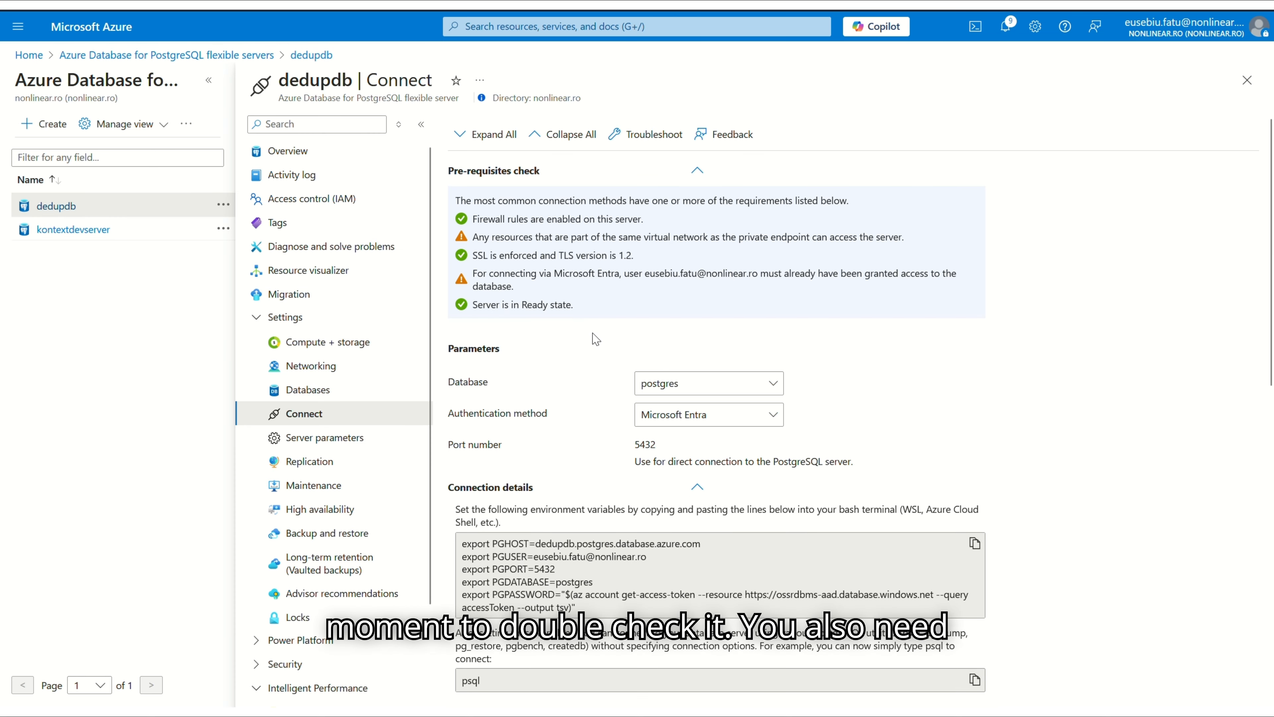
pyautogui.doubleClick(322, 75)
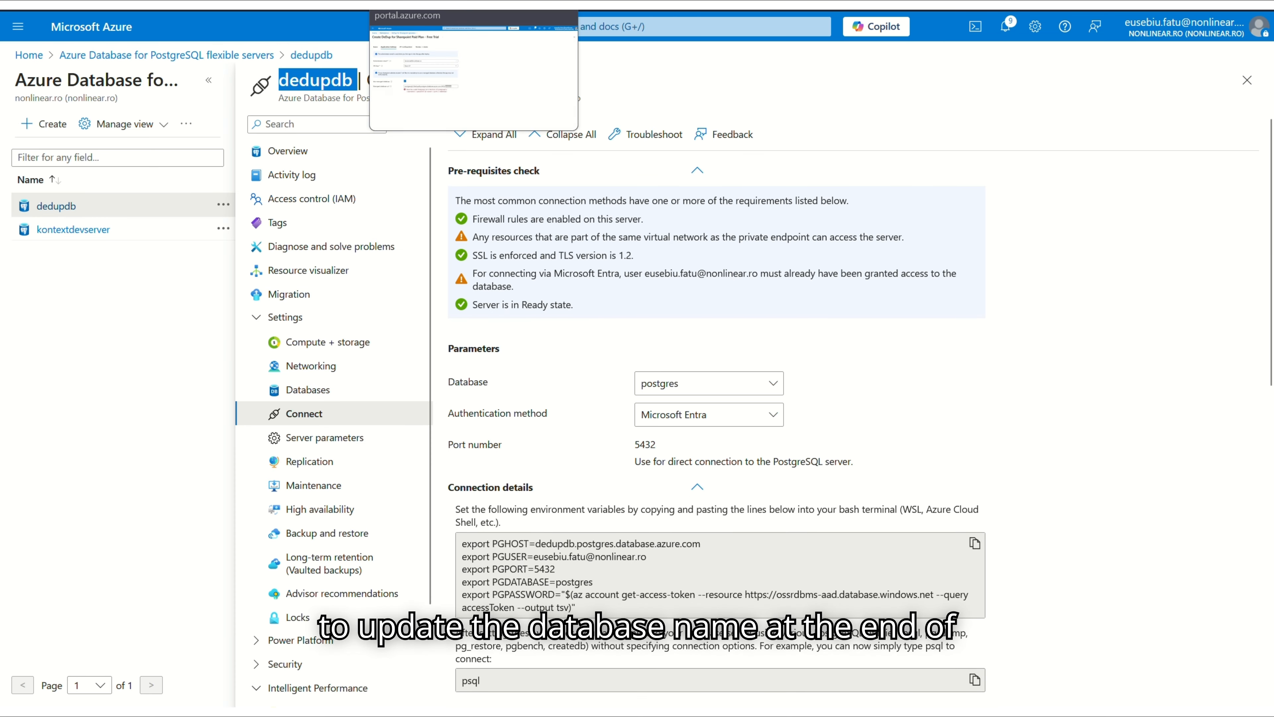
pyautogui.click(509, 6)
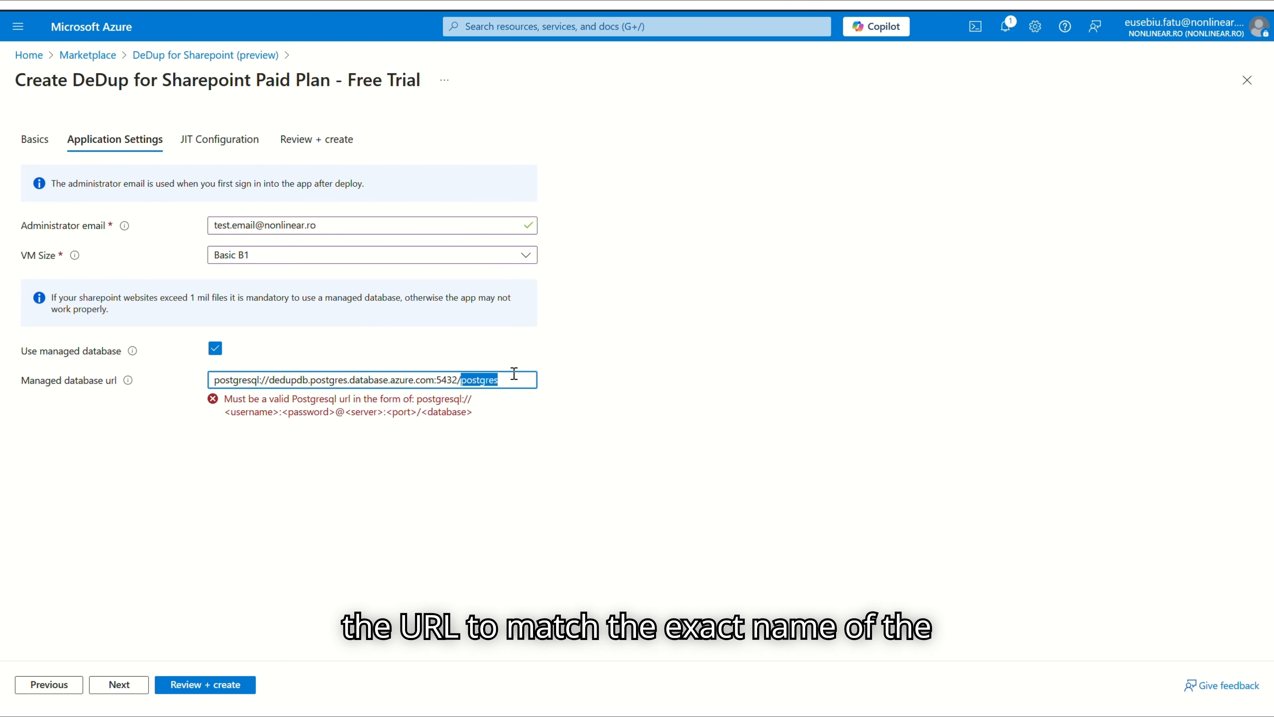
pyautogui.hotkey('ctrl', 'v')
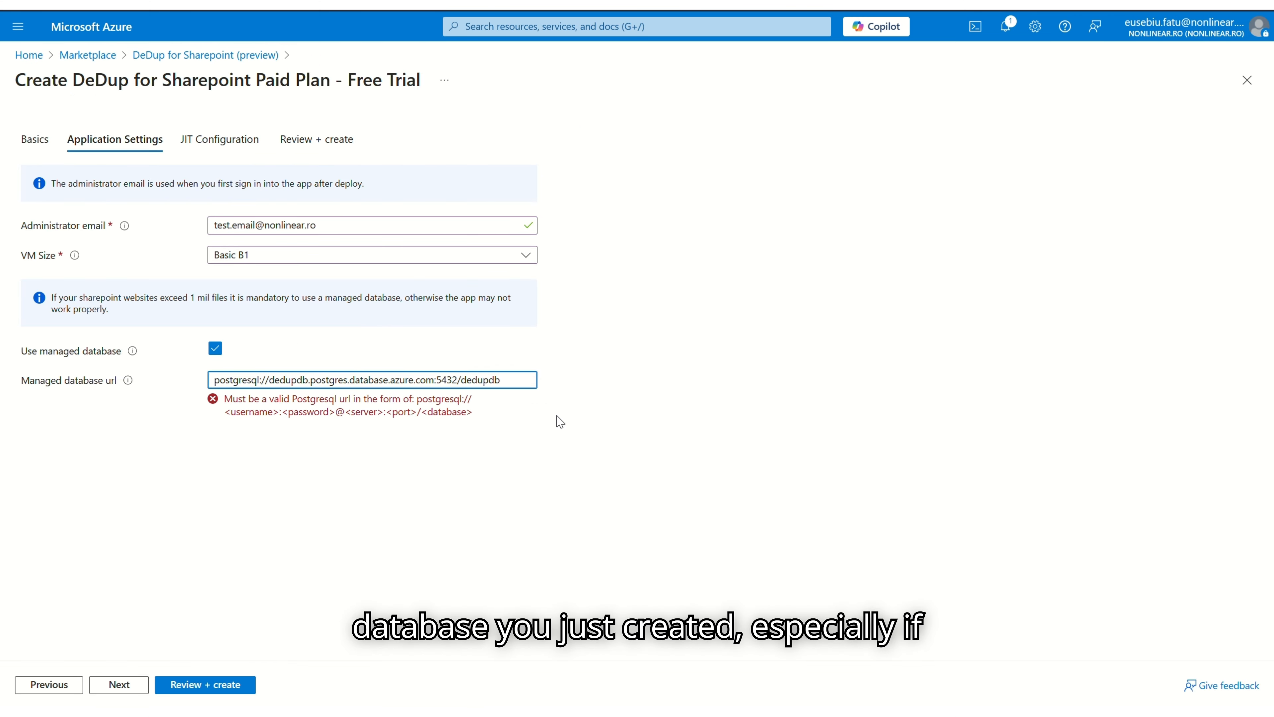
# Insert '@' just before the host name in the database URL
pyautogui.click(626, 424)
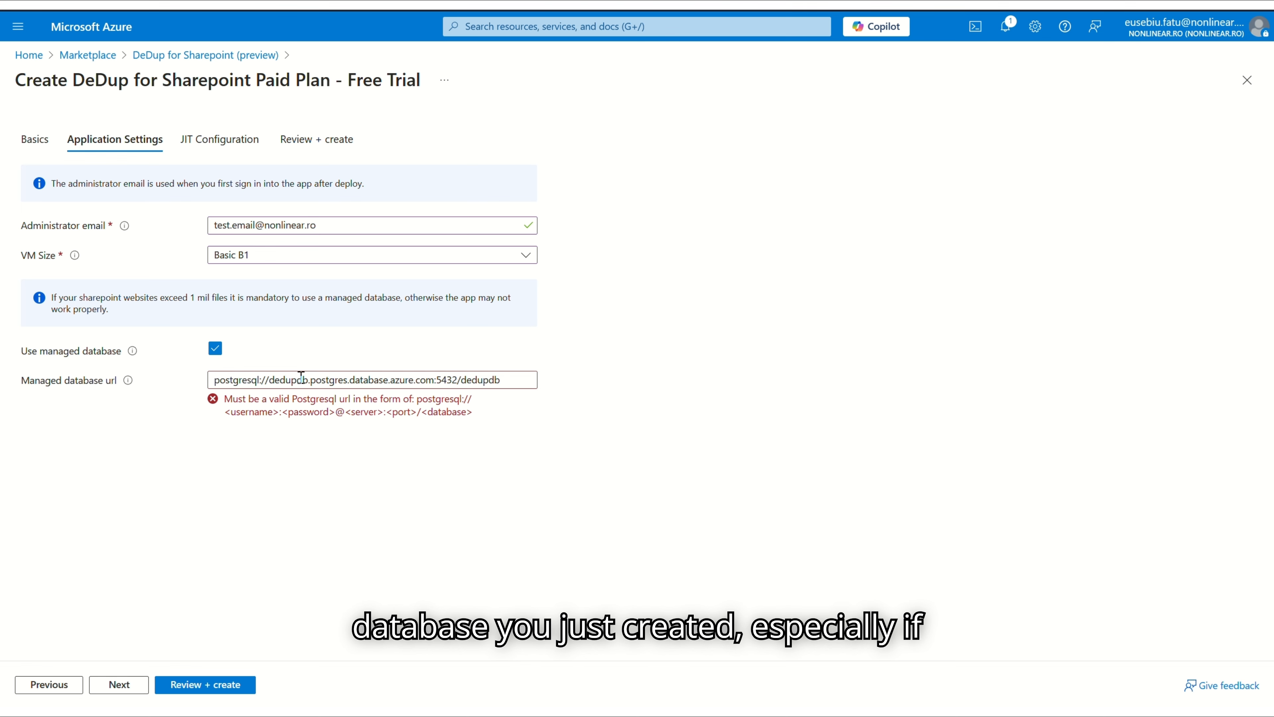
pyautogui.click(276, 381)
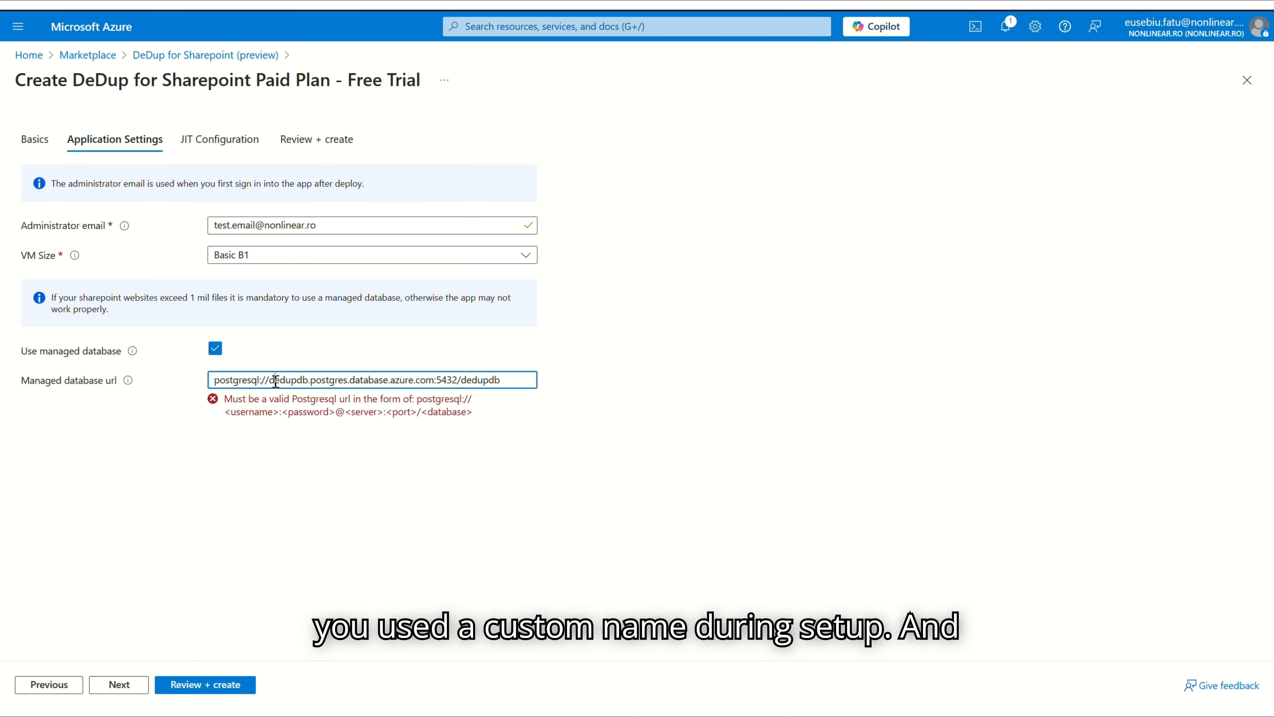
pyautogui.write('@')
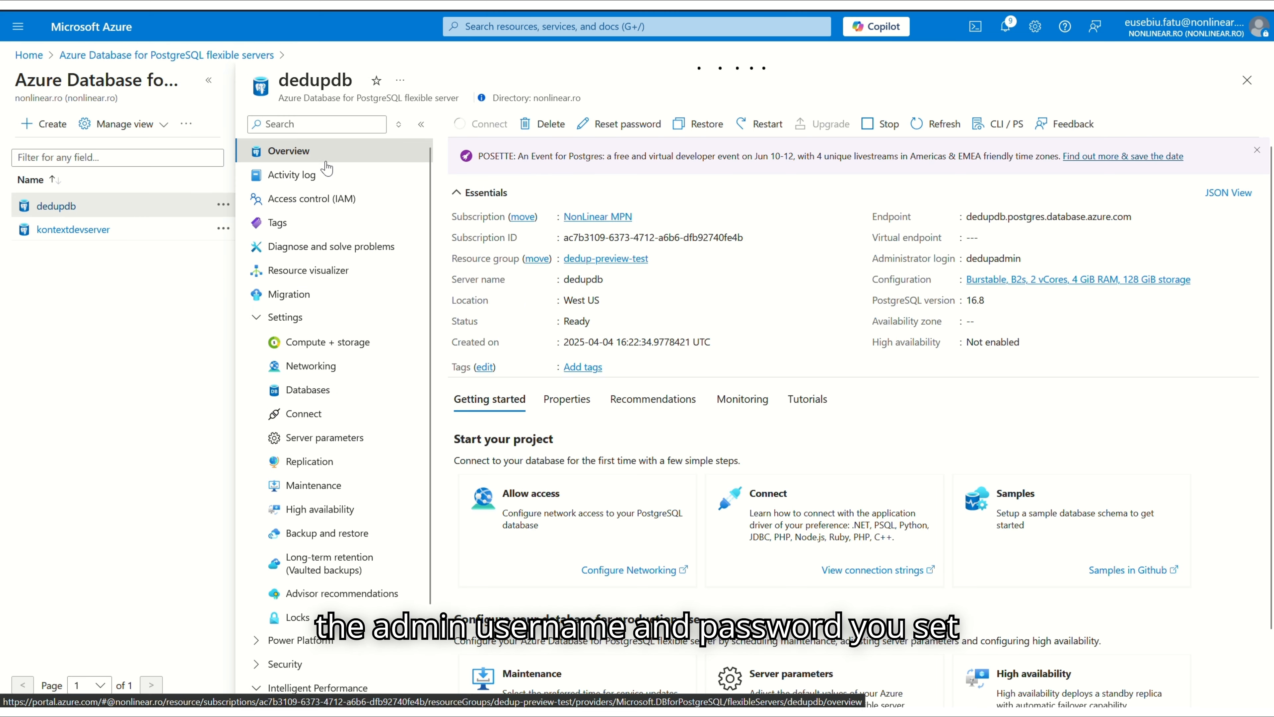
# Add the server's administrator login and a password placeholder before '@' in the database URL
pyautogui.doubleClick(995, 259)
pyautogui.hotkey('ctrl', 'c')
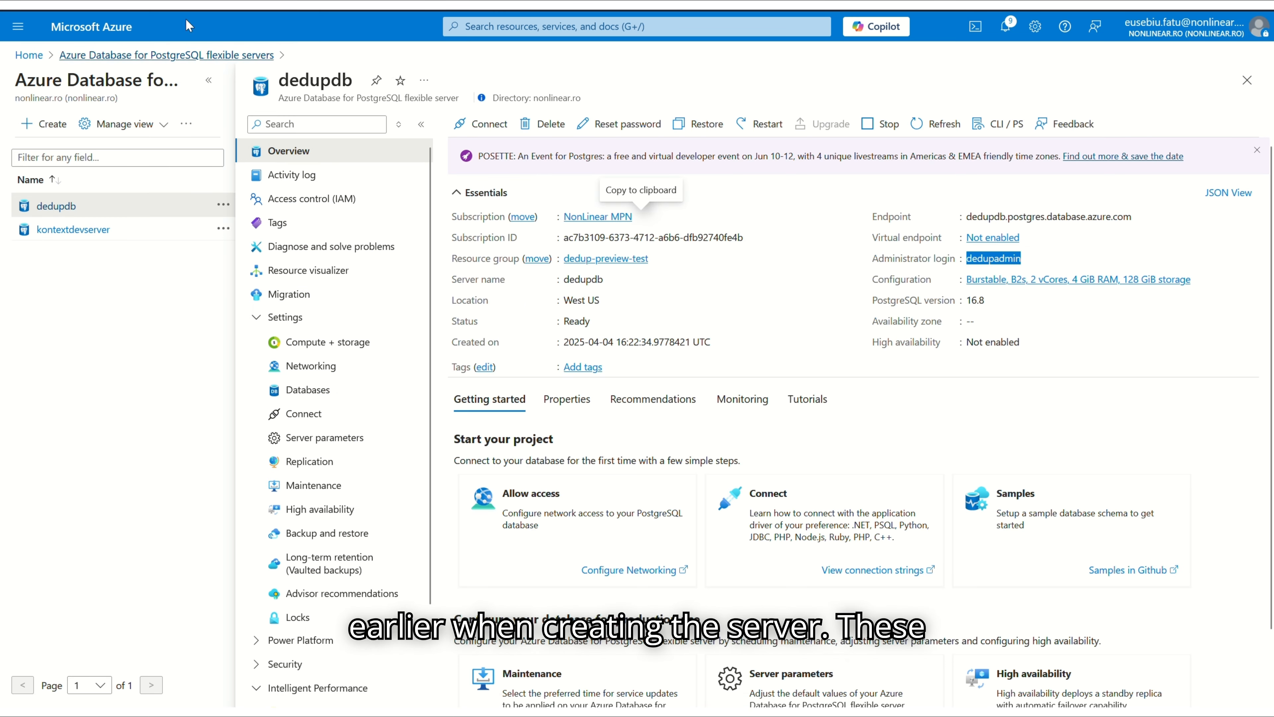
pyautogui.click(427, 3)
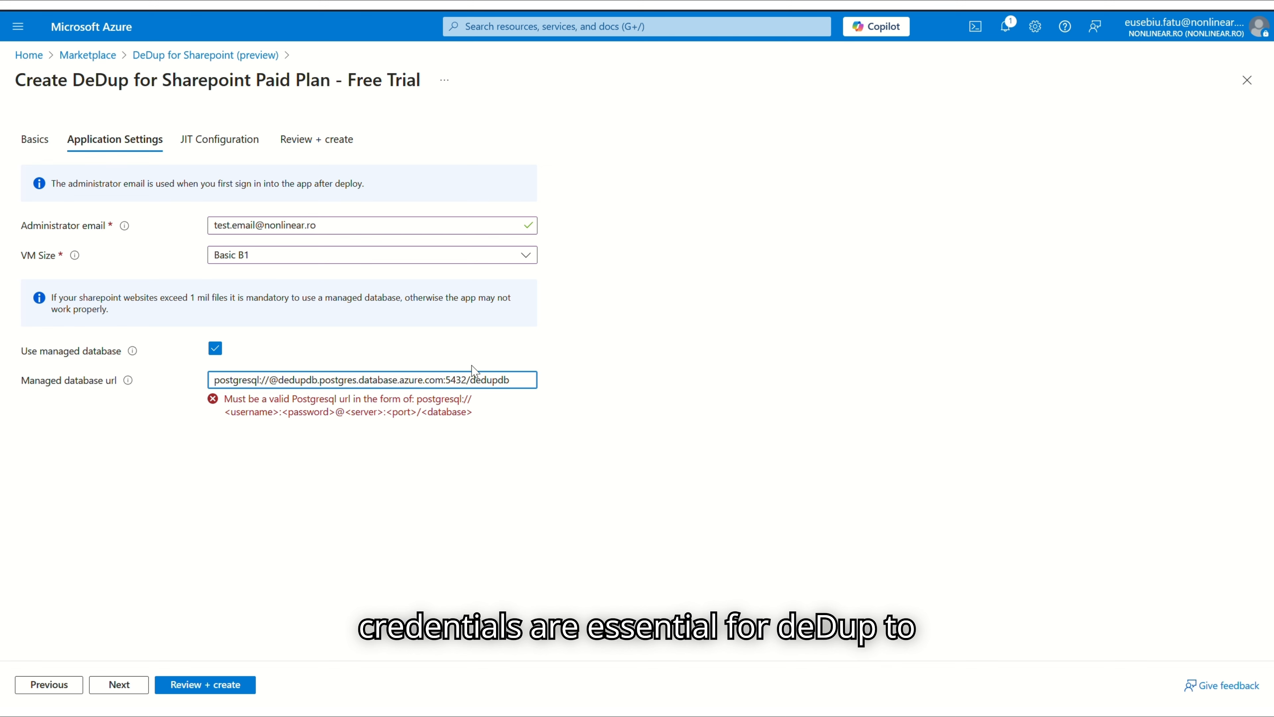
pyautogui.hotkey('ctrl', 'v')
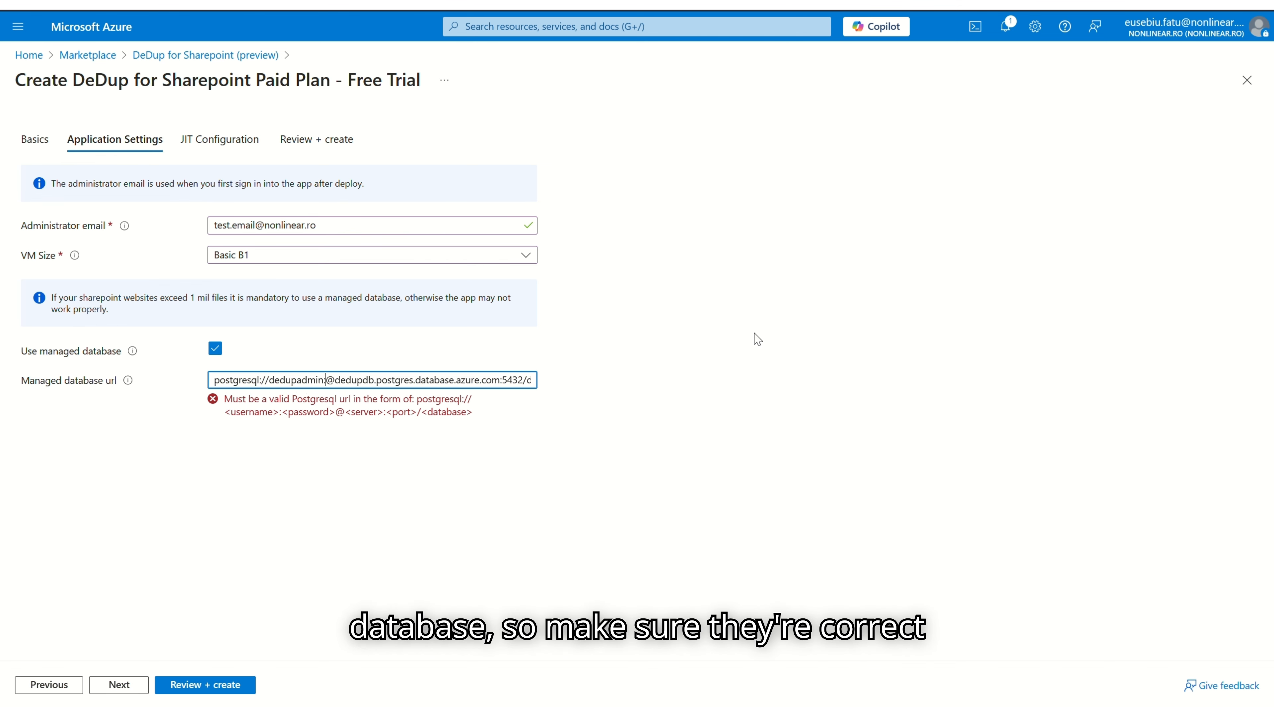
pyautogui.write('assword>')
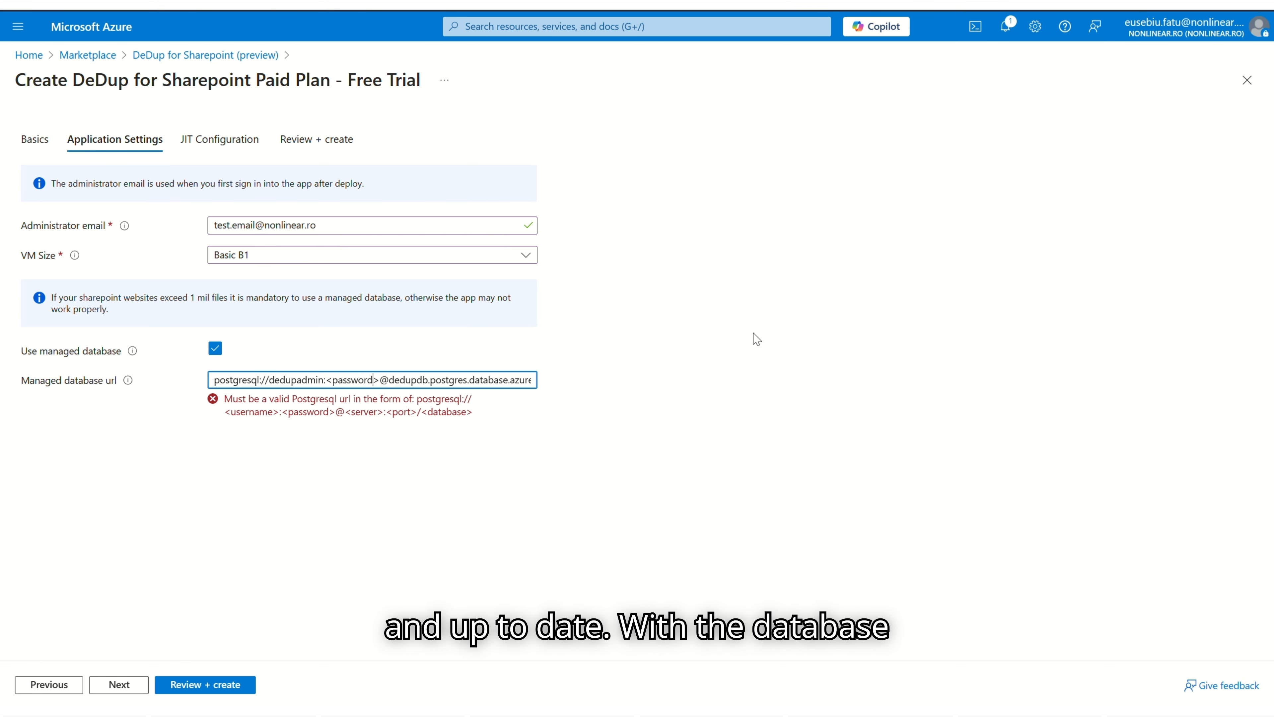
pyautogui.click(229, 567)
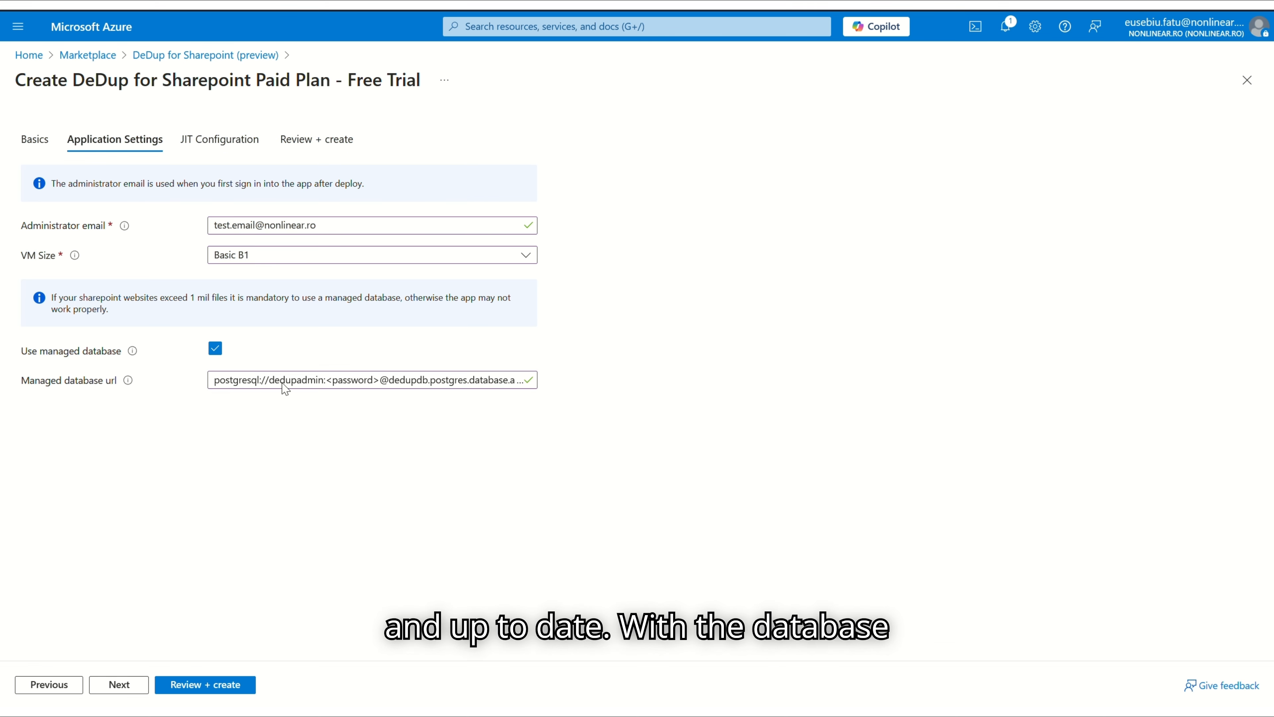
pyautogui.click(253, 131)
# Advance past JIT Configuration to the Review + create summary and scroll down to the terms
pyautogui.click(295, 147)
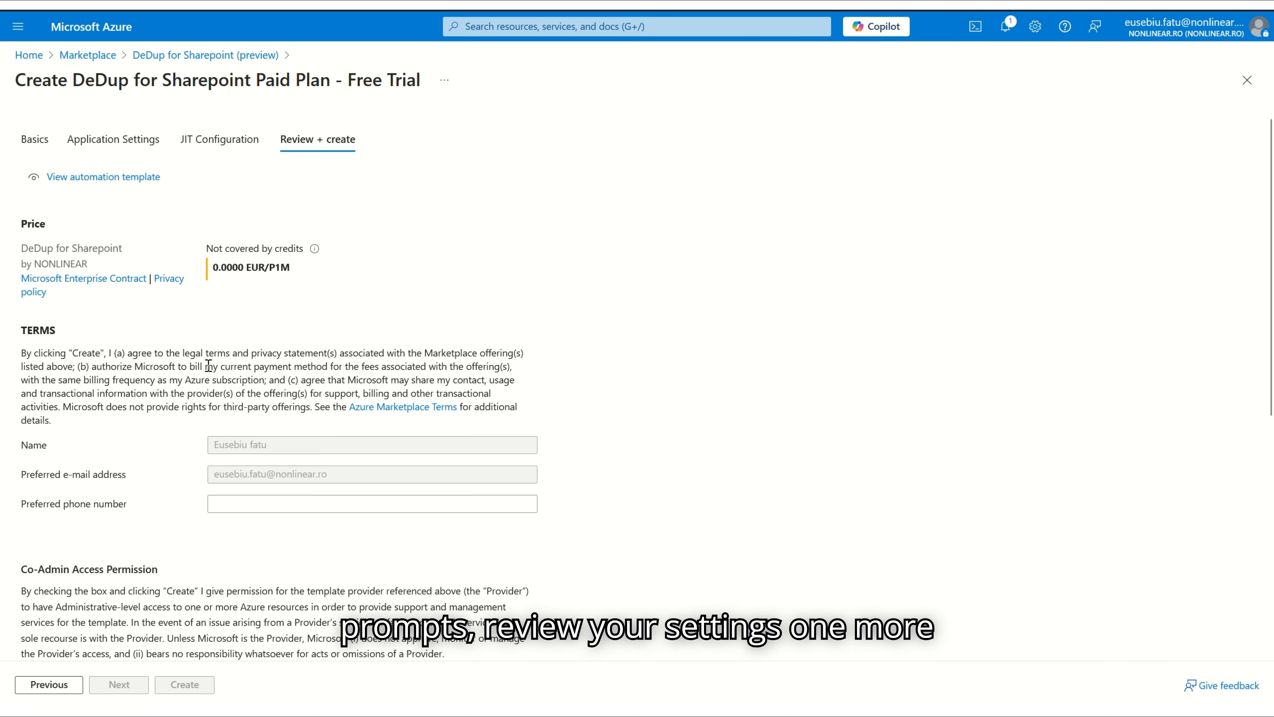
pyautogui.scroll(-7, 178, 381)
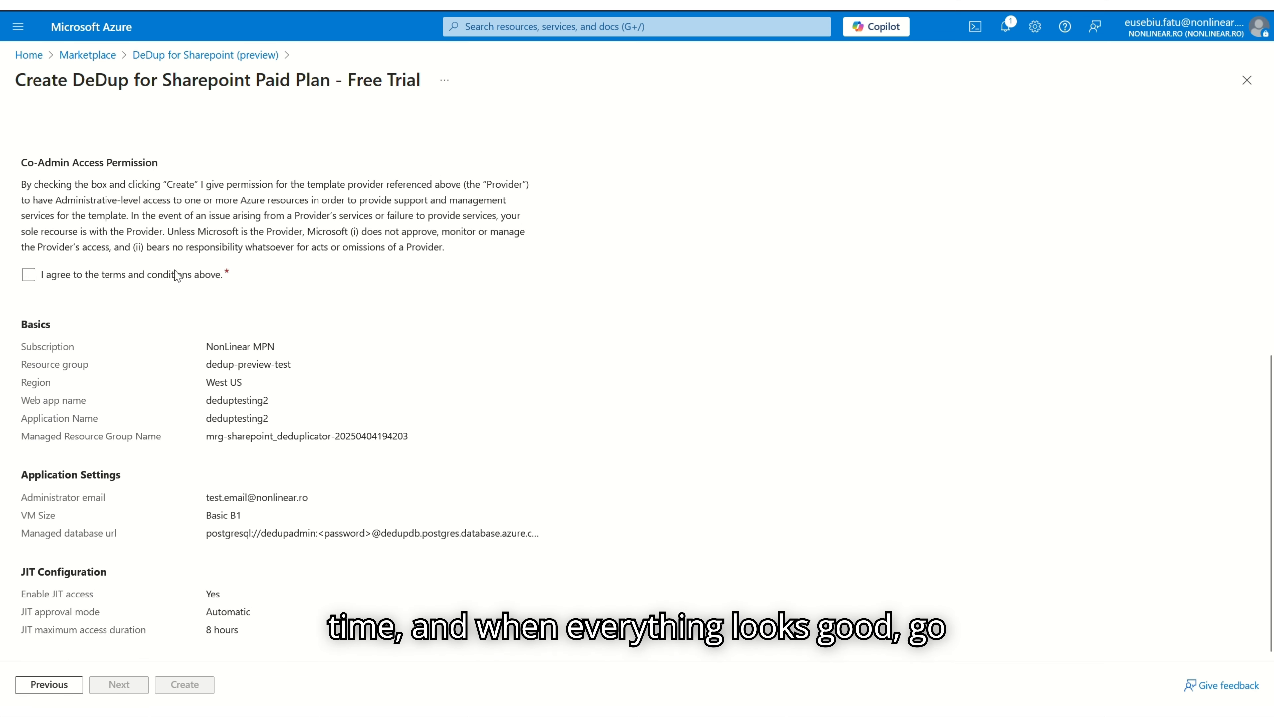